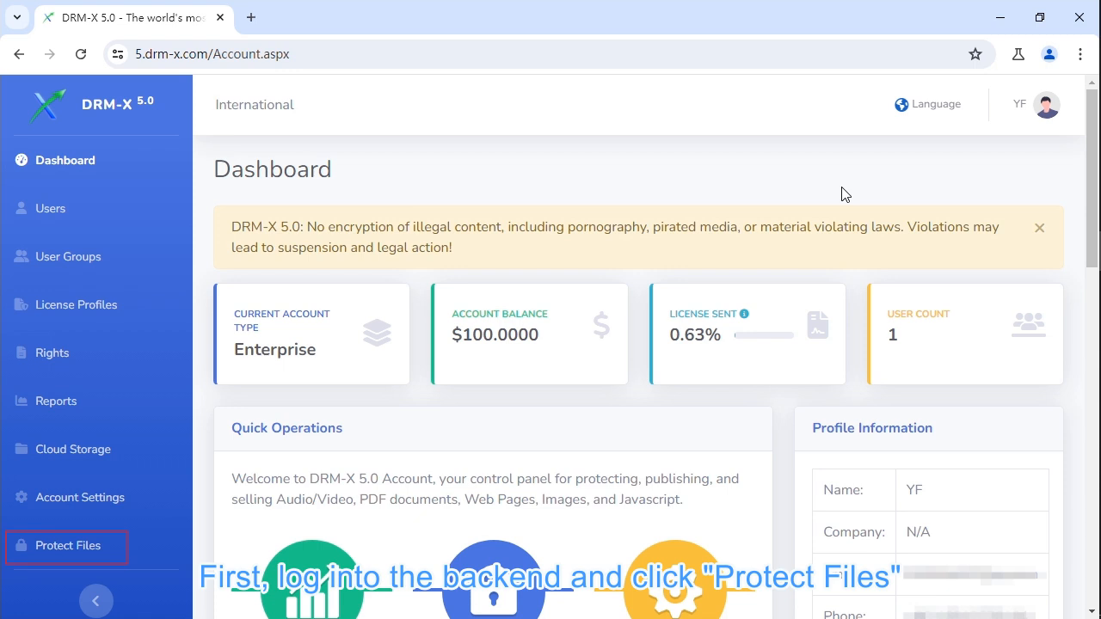
From Protect Files, start a new license profile named 'First session course'.
click(101, 555)
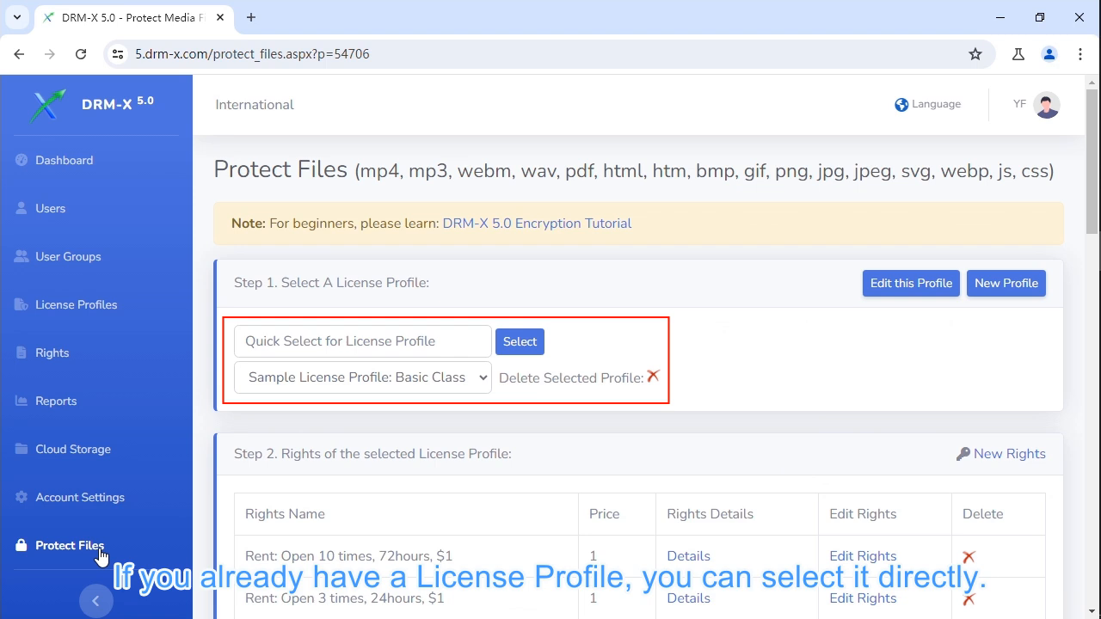
click(1021, 293)
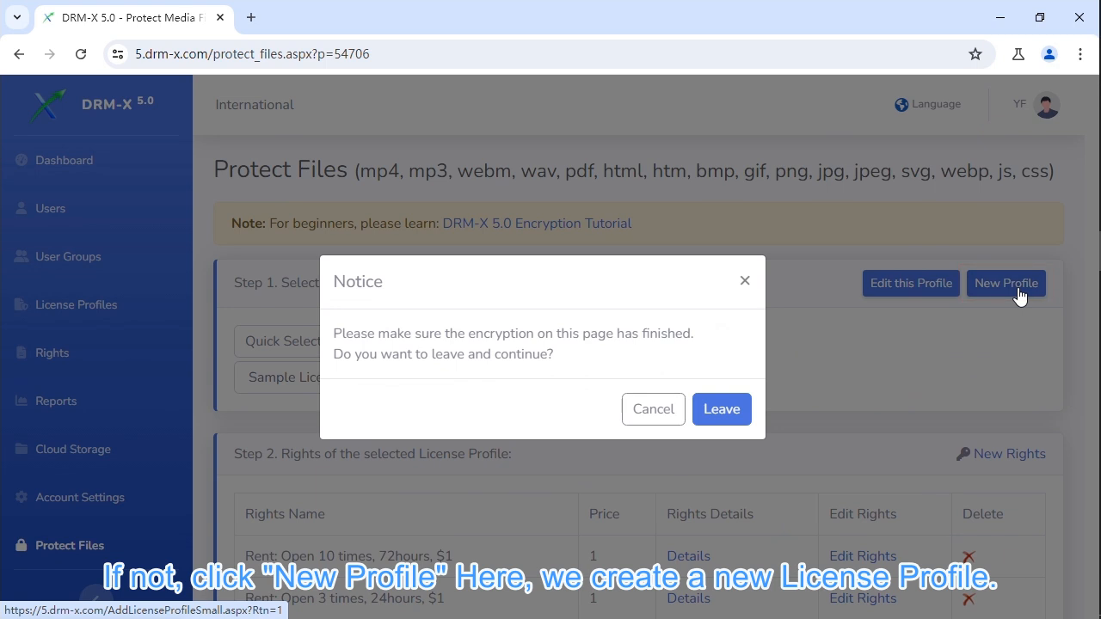
click(744, 409)
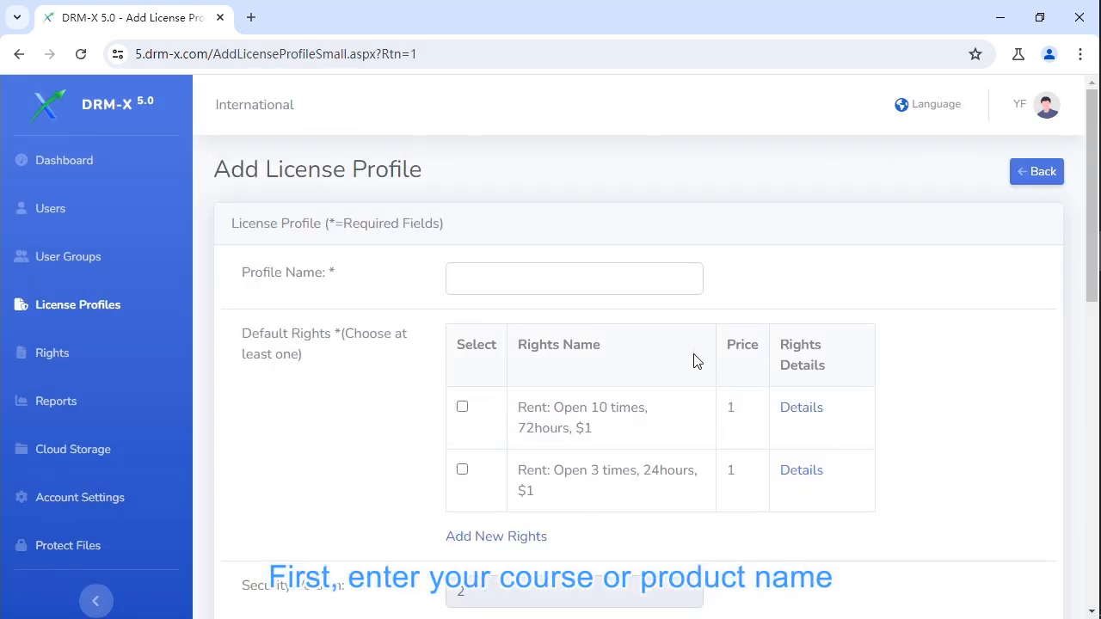
click(602, 280)
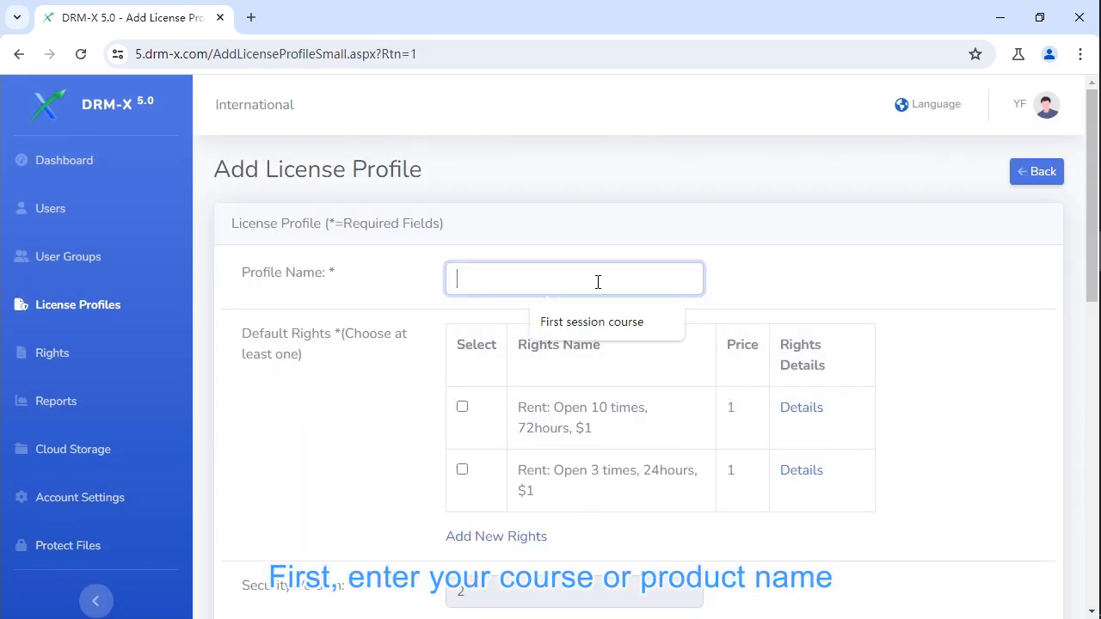
click(576, 322)
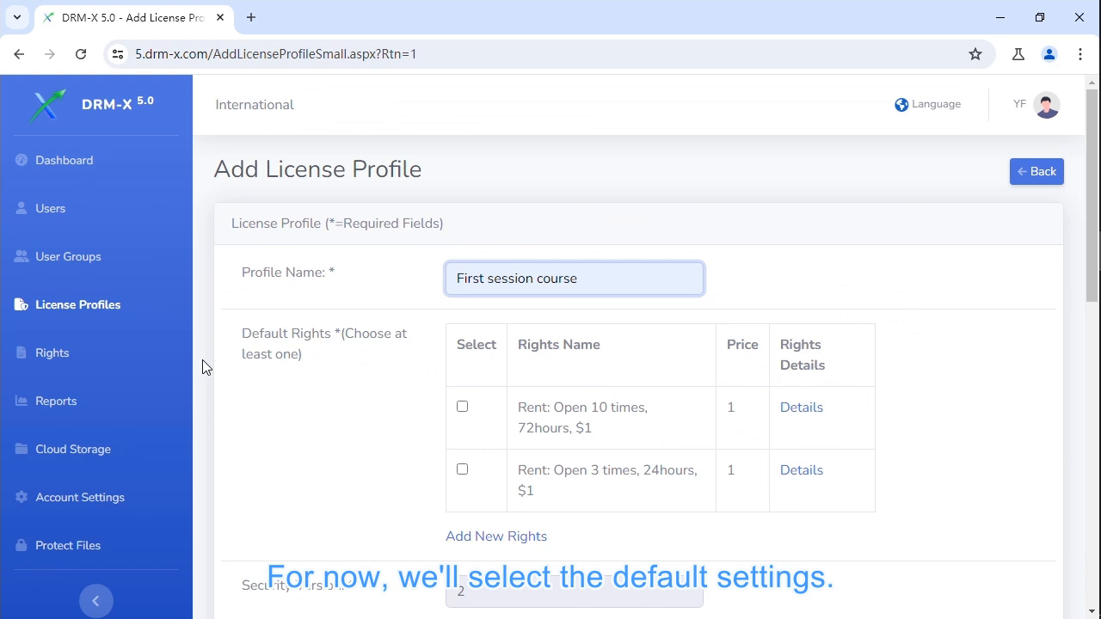
Enable License is Revocable and save the new profile.
scroll(202, 360, down, 4)
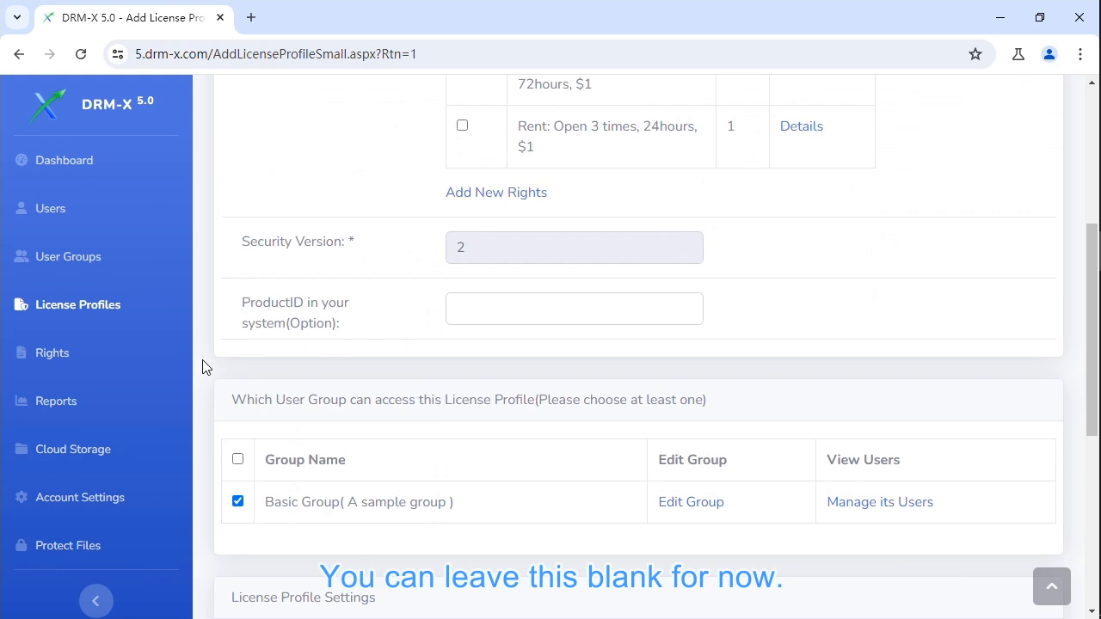
scroll(204, 367, down, 5)
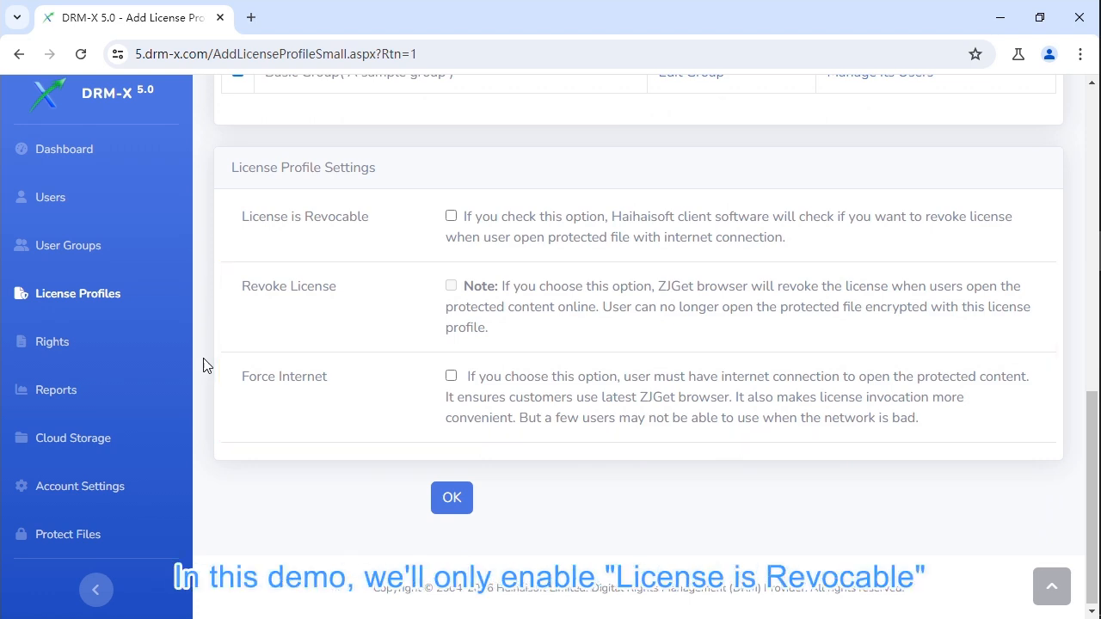
click(451, 217)
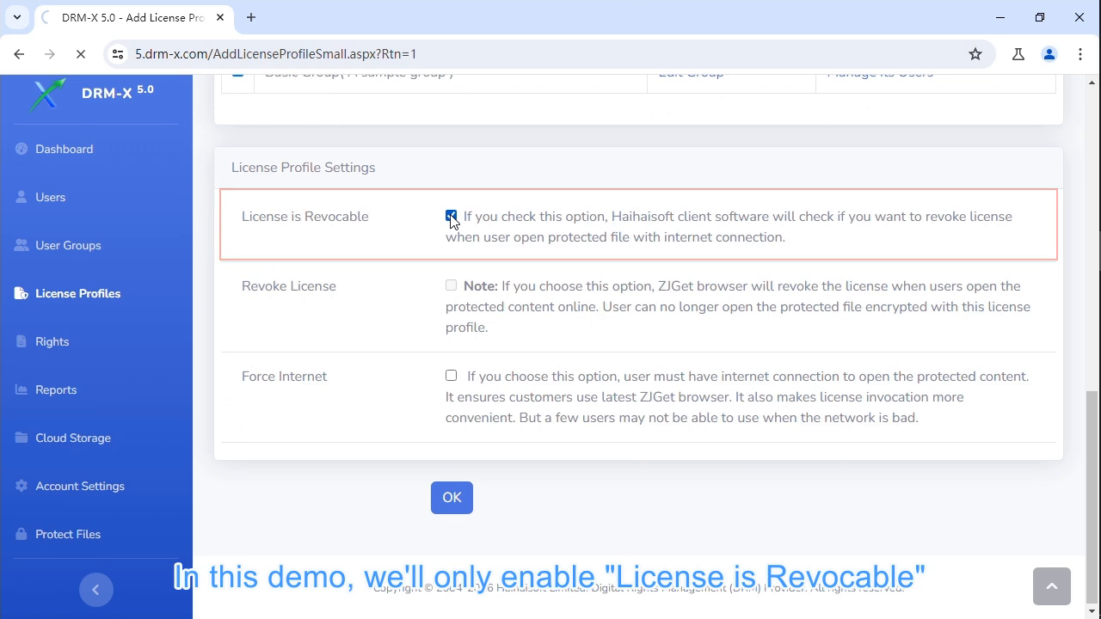
scroll(451, 221, down, 3)
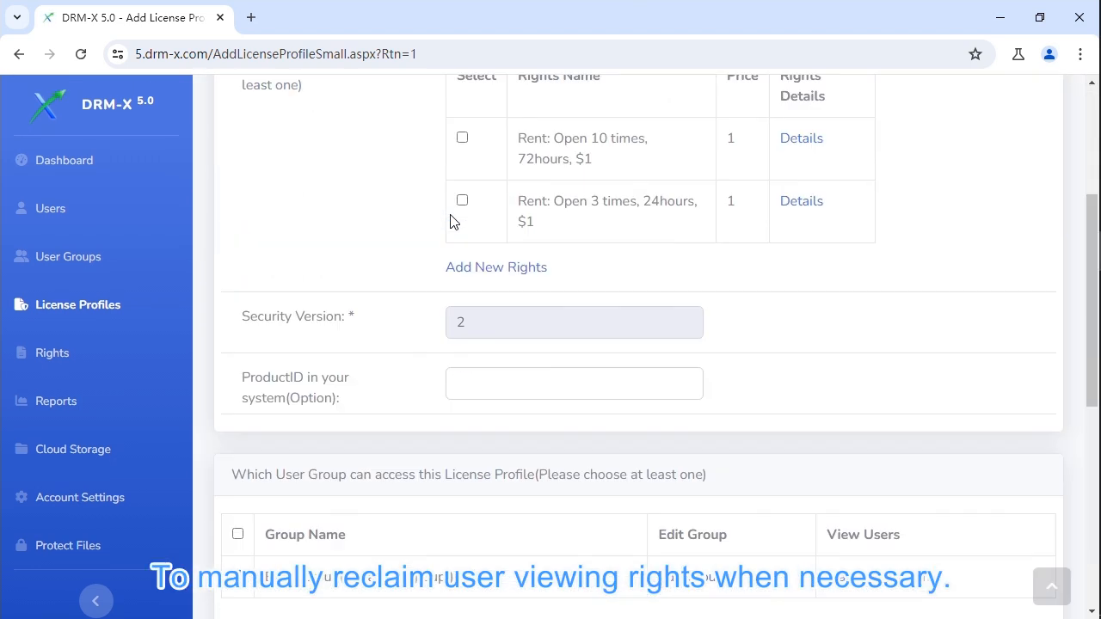
scroll(451, 221, down, 6)
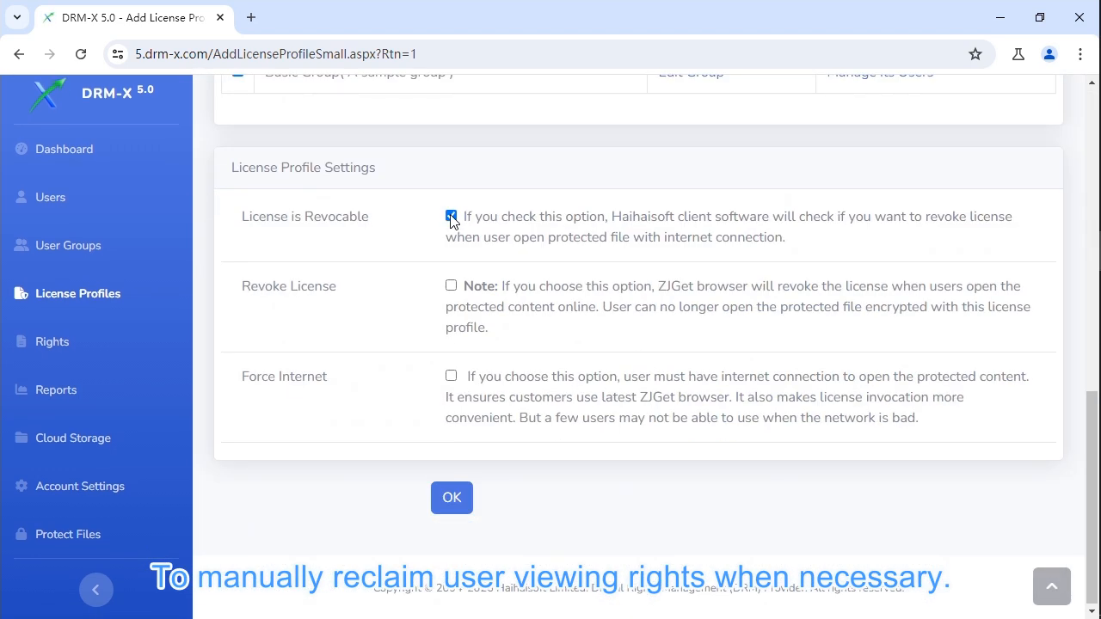
click(454, 500)
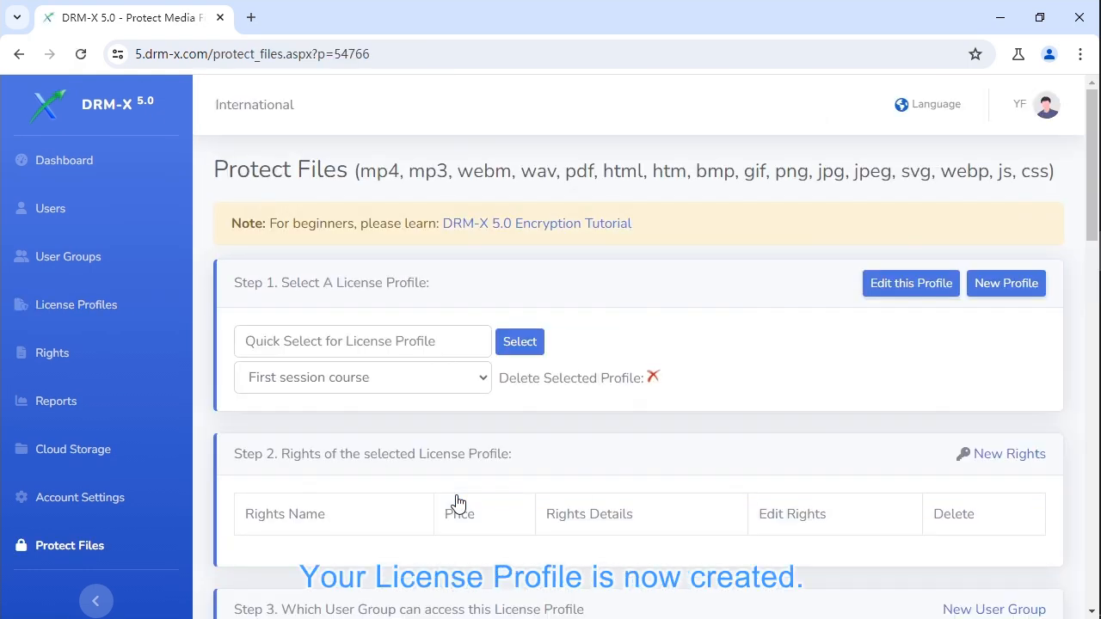
Start new rights described as 'Valid for 30 days' with a price of 10.
scroll(458, 504, down, 2)
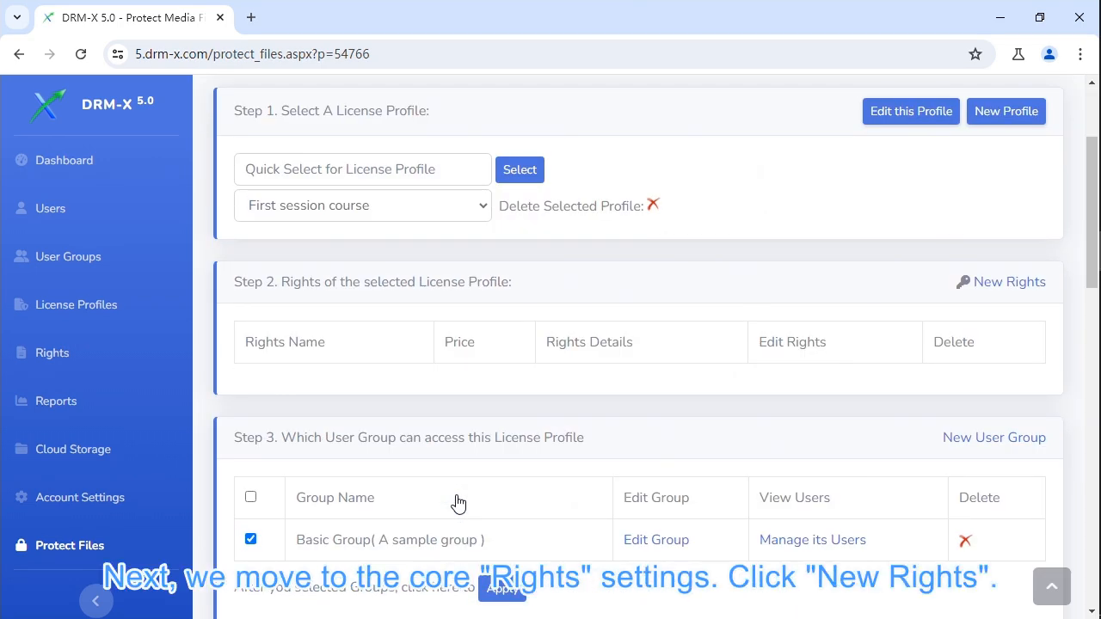
click(989, 293)
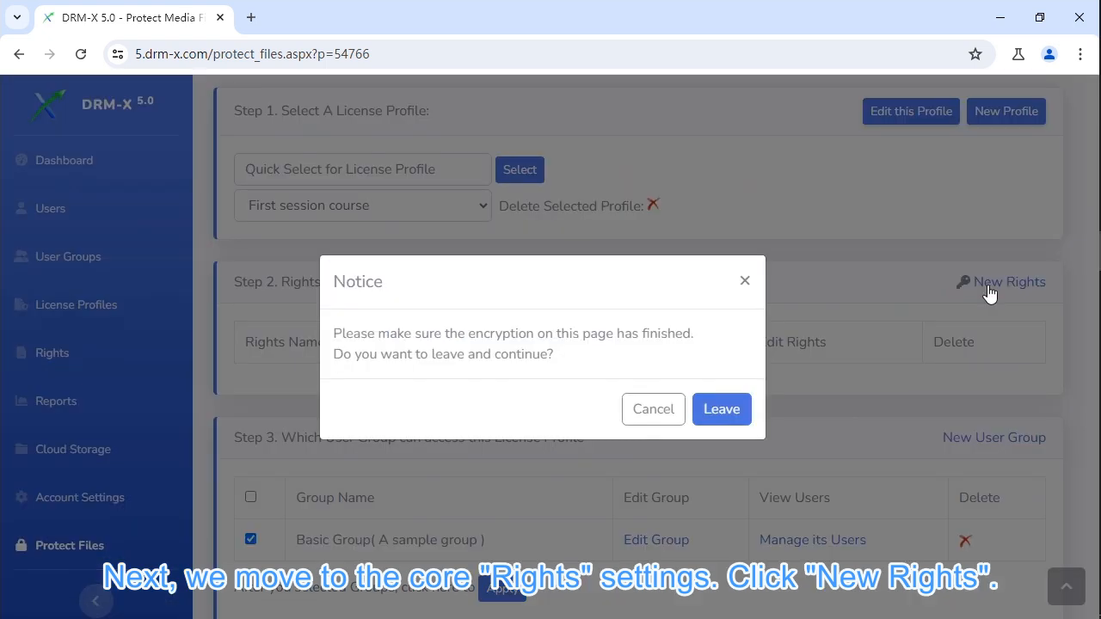
click(723, 408)
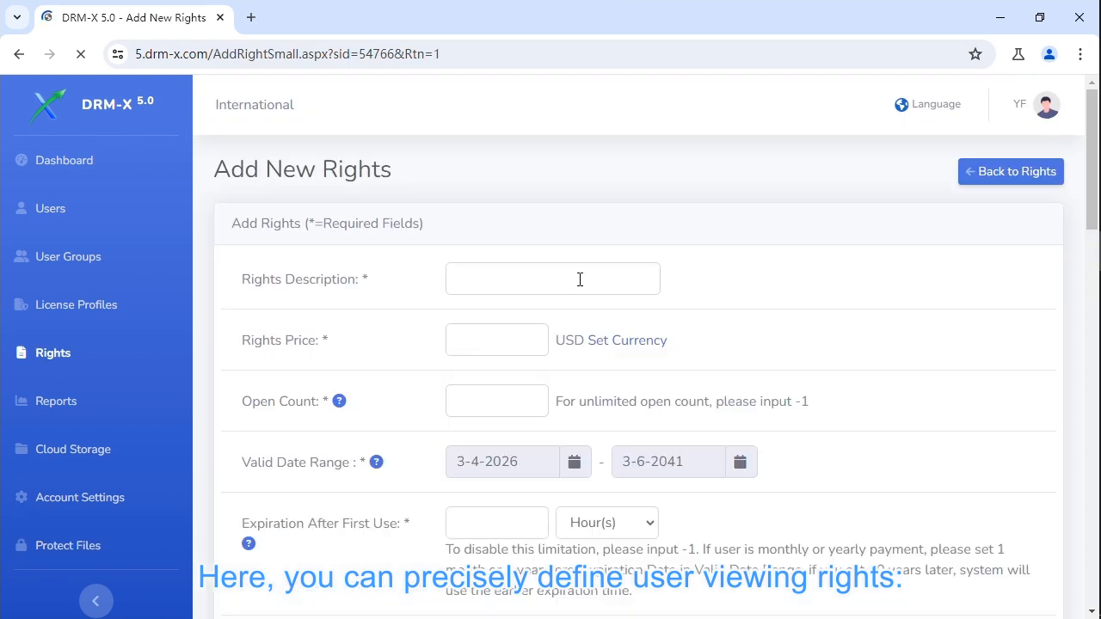
click(563, 276)
text(Valid fo)
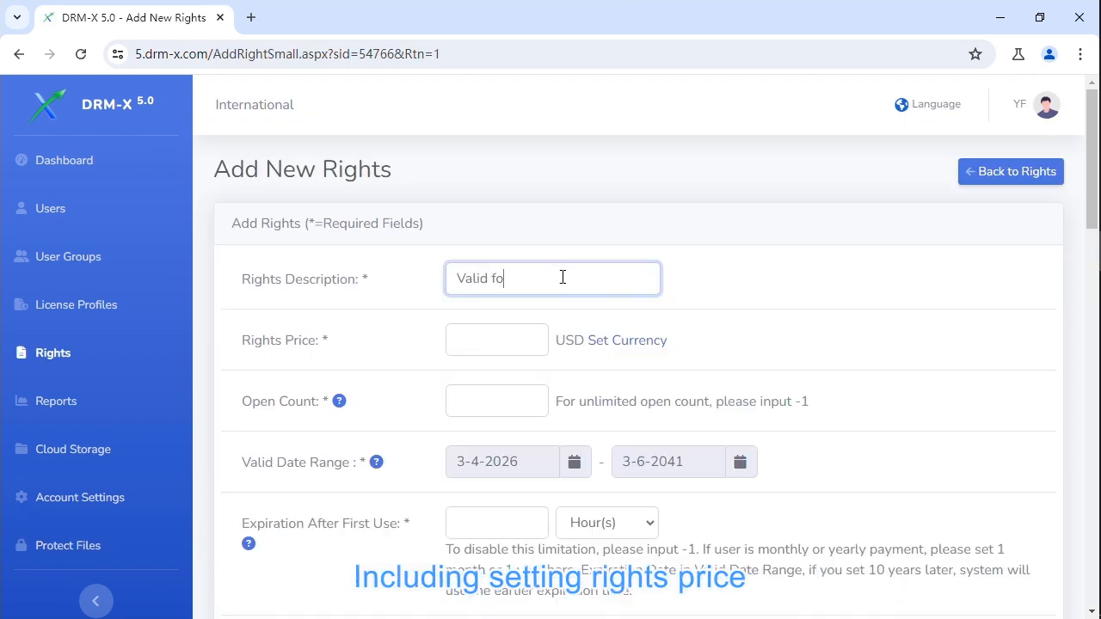
text(r 30 days)
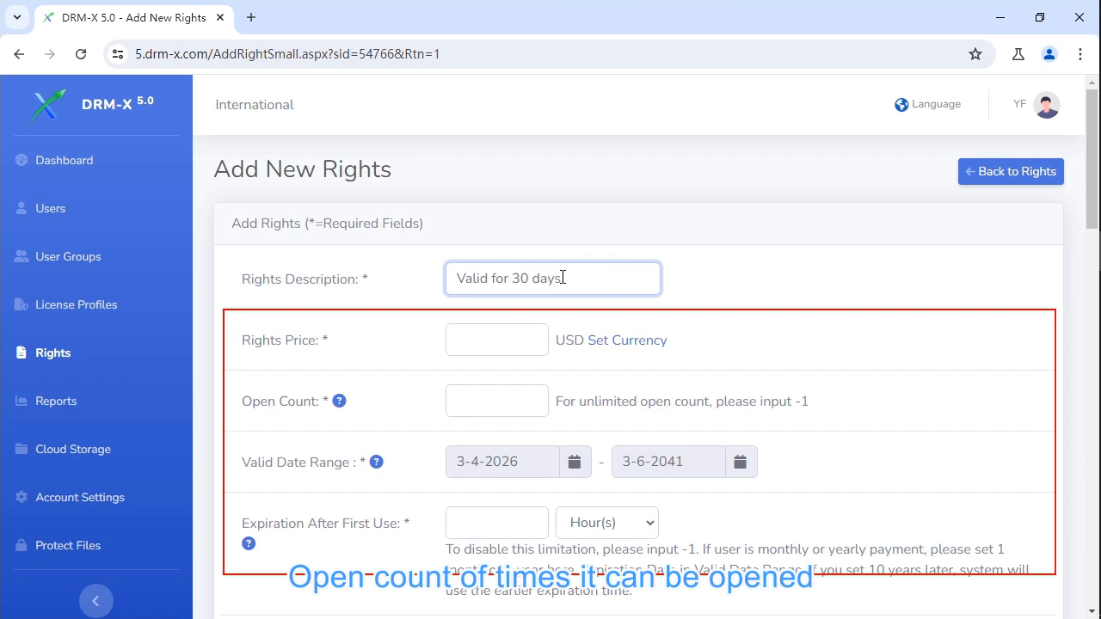
click(497, 342)
text(10)
Set open count to -1 and expiration to 30 days after first use.
click(488, 399)
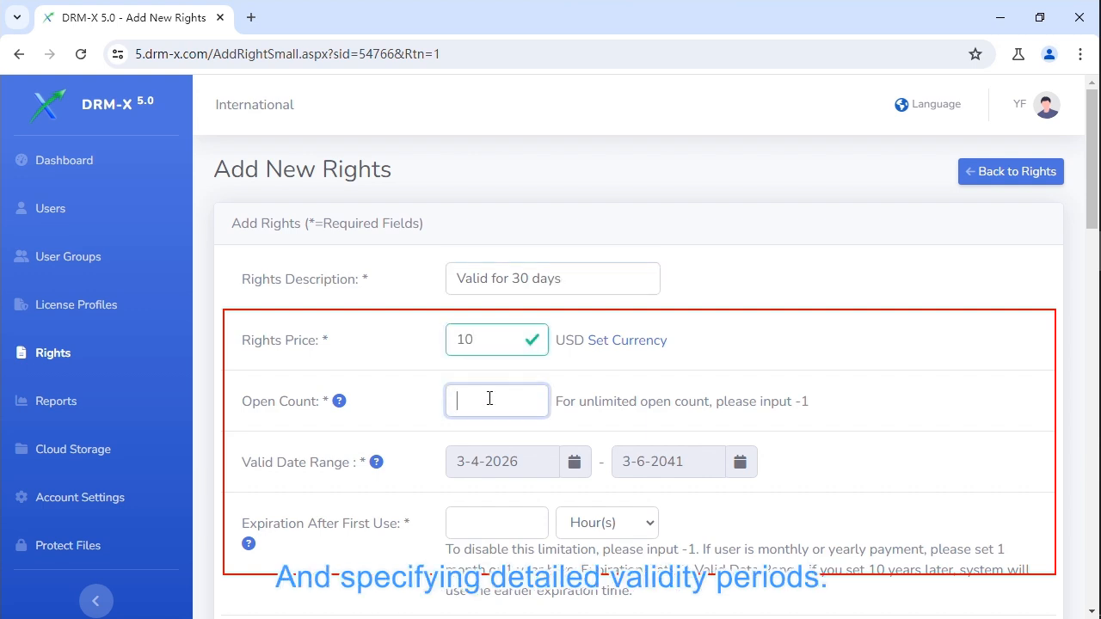
text(-1)
click(511, 521)
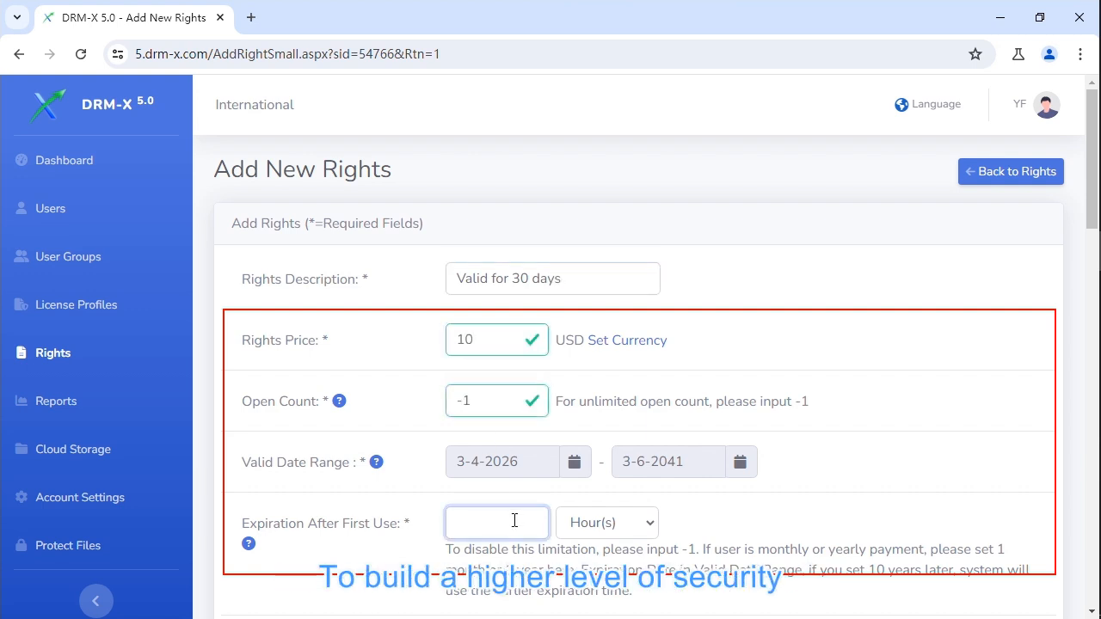
text(30)
click(634, 524)
click(585, 433)
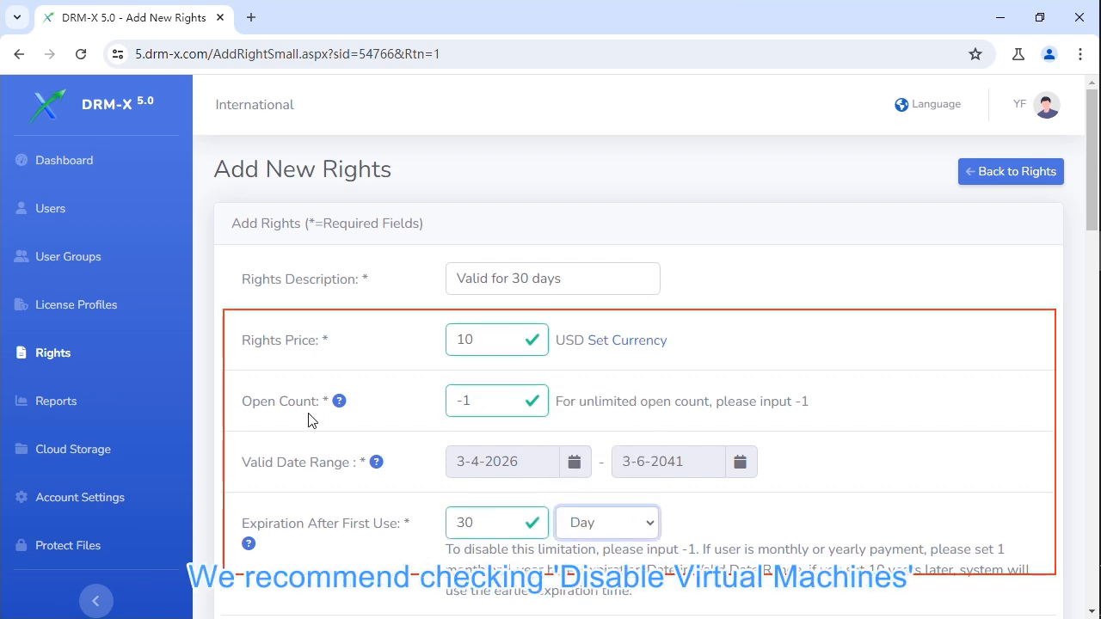
Check Disable Virtual Machine in the rights' security settings.
scroll(206, 432, down, 5)
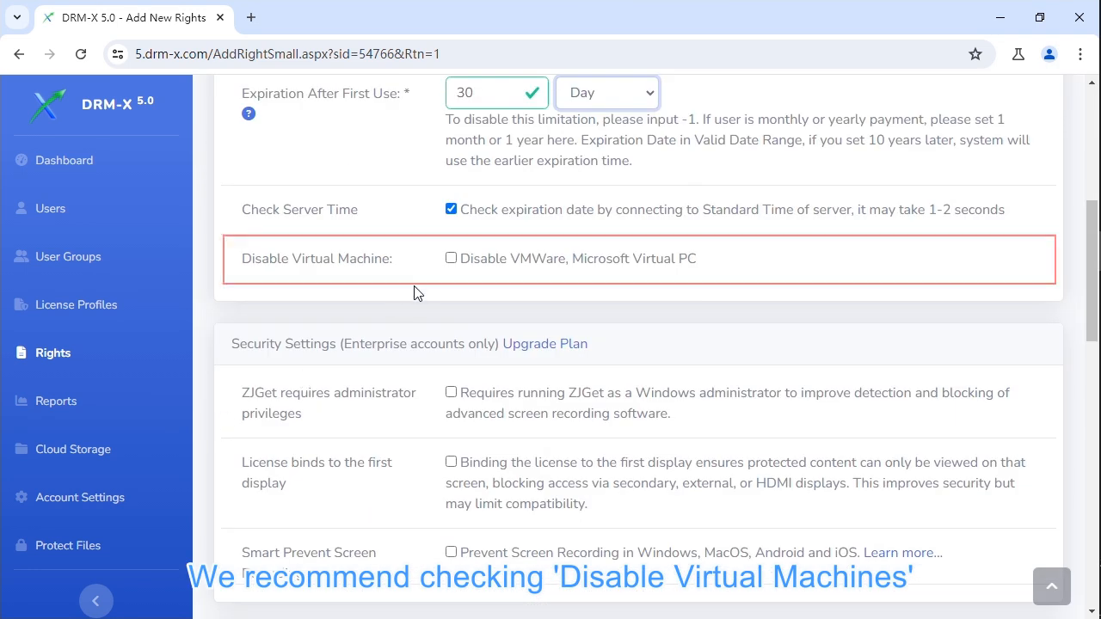
click(449, 261)
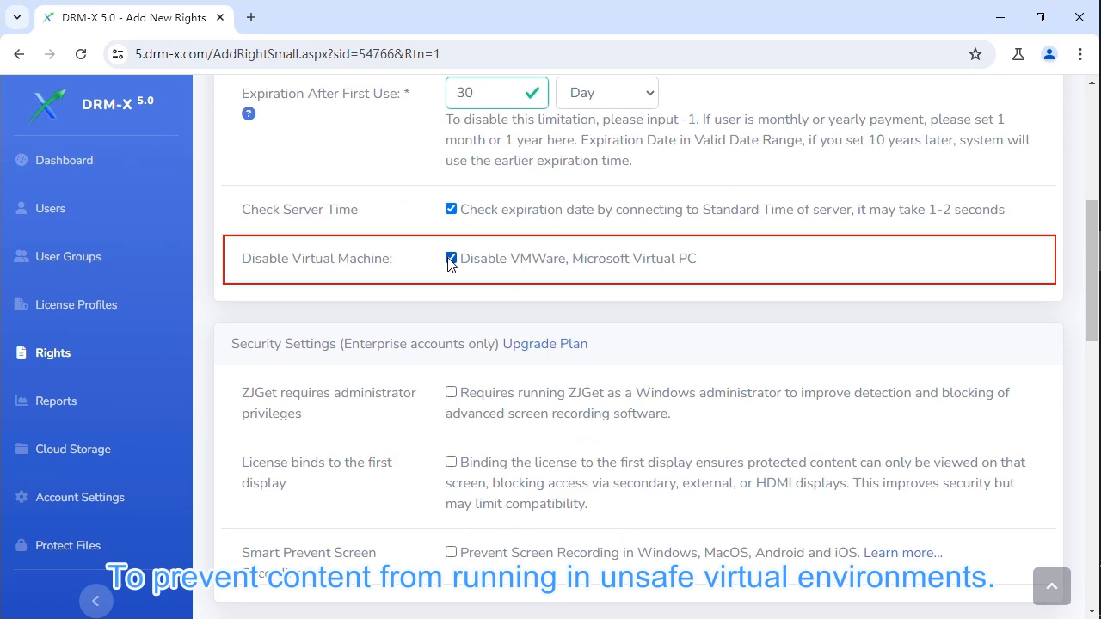
scroll(450, 262, down, 2)
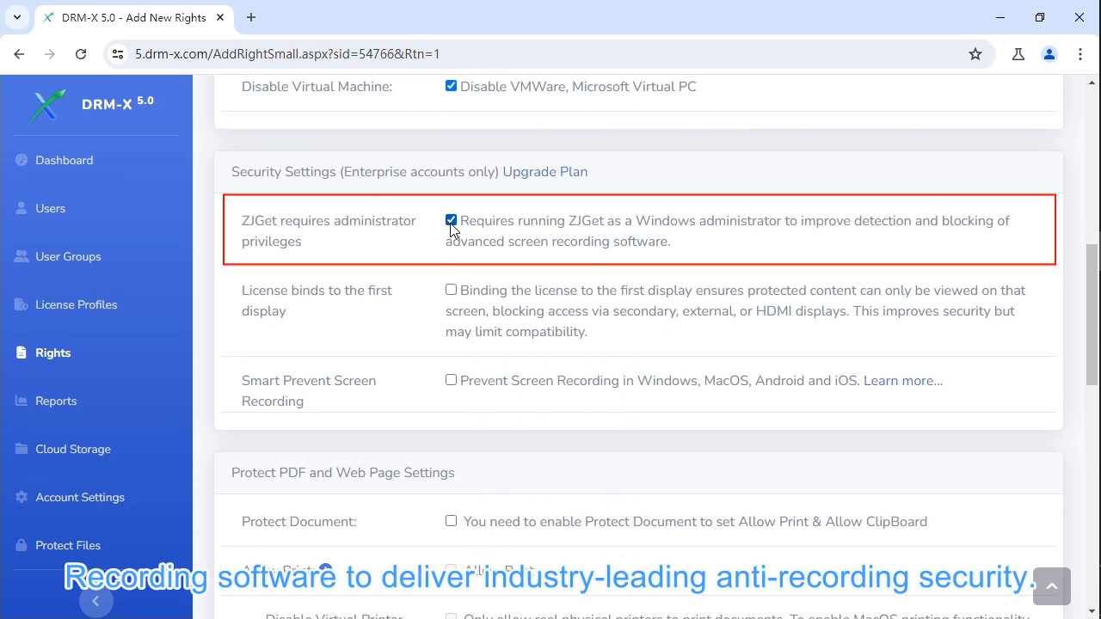
Enable License binds to the first display and Smart Prevent Screen Recording.
click(451, 290)
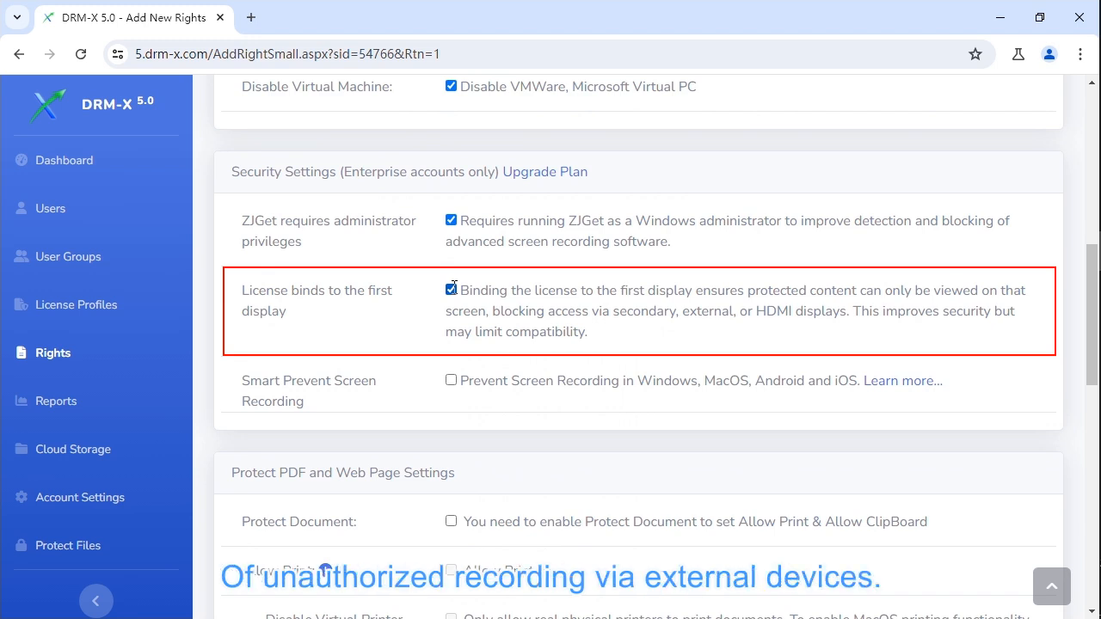
click(451, 380)
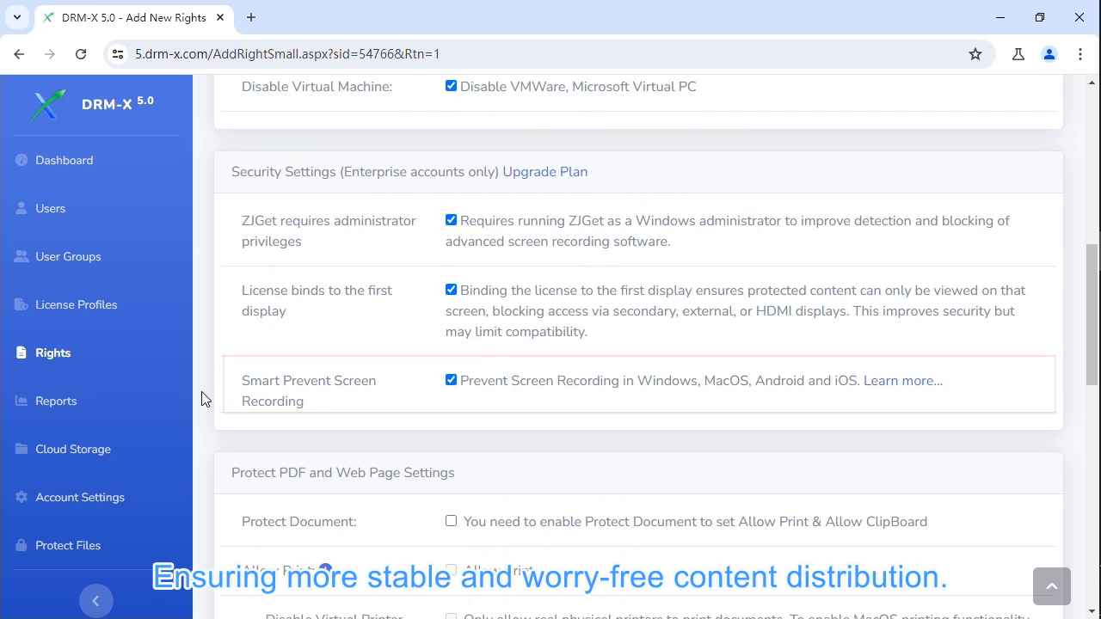
Scroll down to the watermark settings and enable the first watermark.
scroll(202, 398, down, 5)
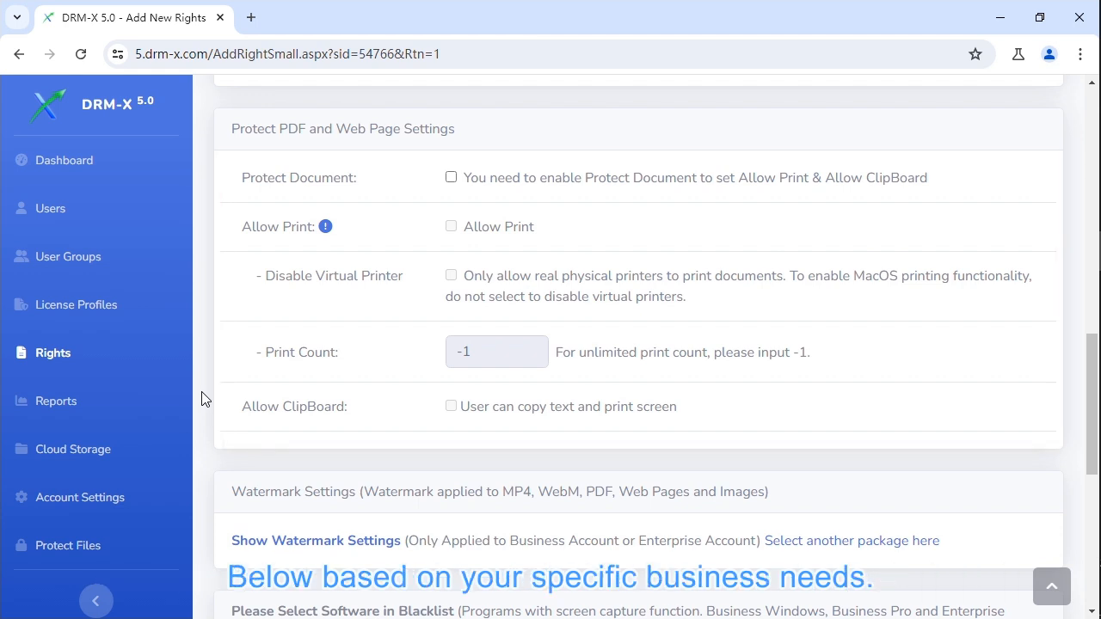
scroll(202, 399, down, 1)
scroll(203, 398, down, 3)
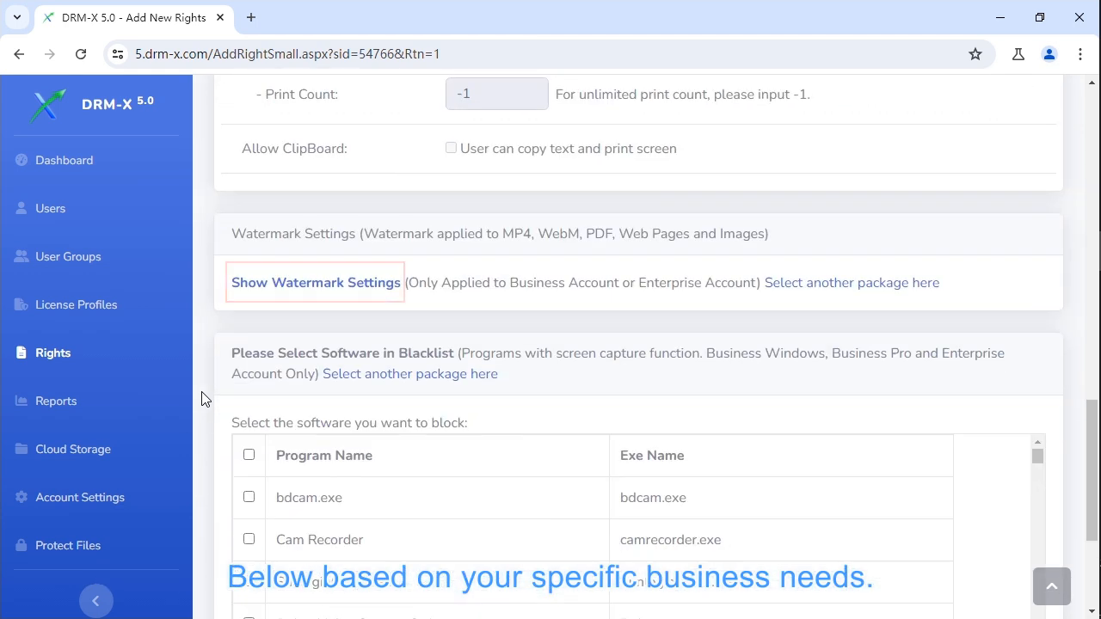
click(314, 294)
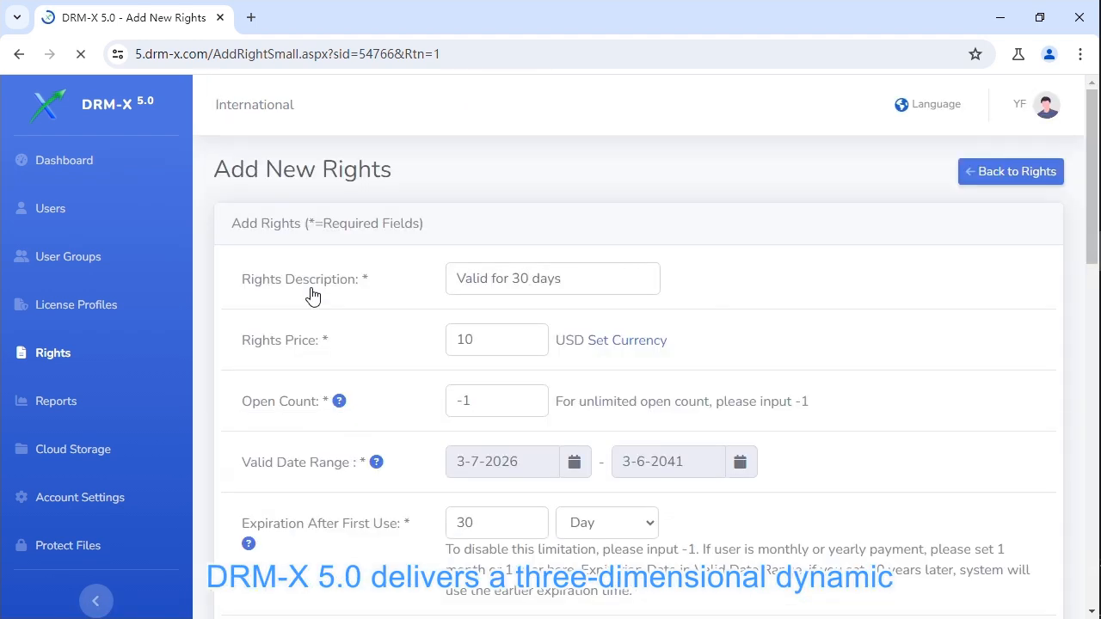
scroll(313, 297, down, 3)
scroll(313, 297, down, 12)
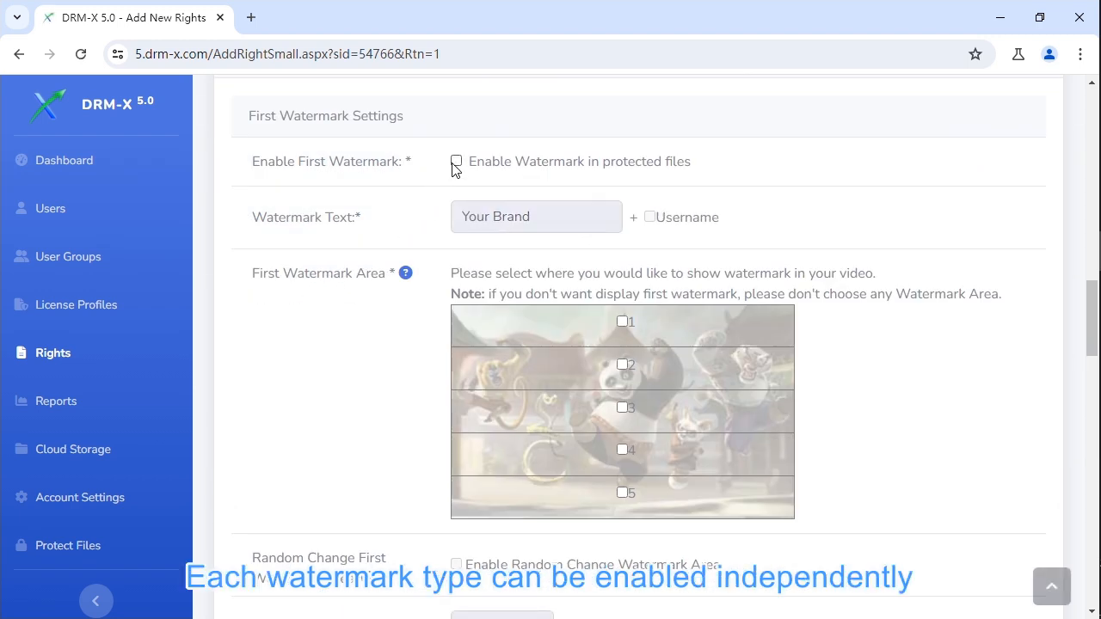
click(456, 162)
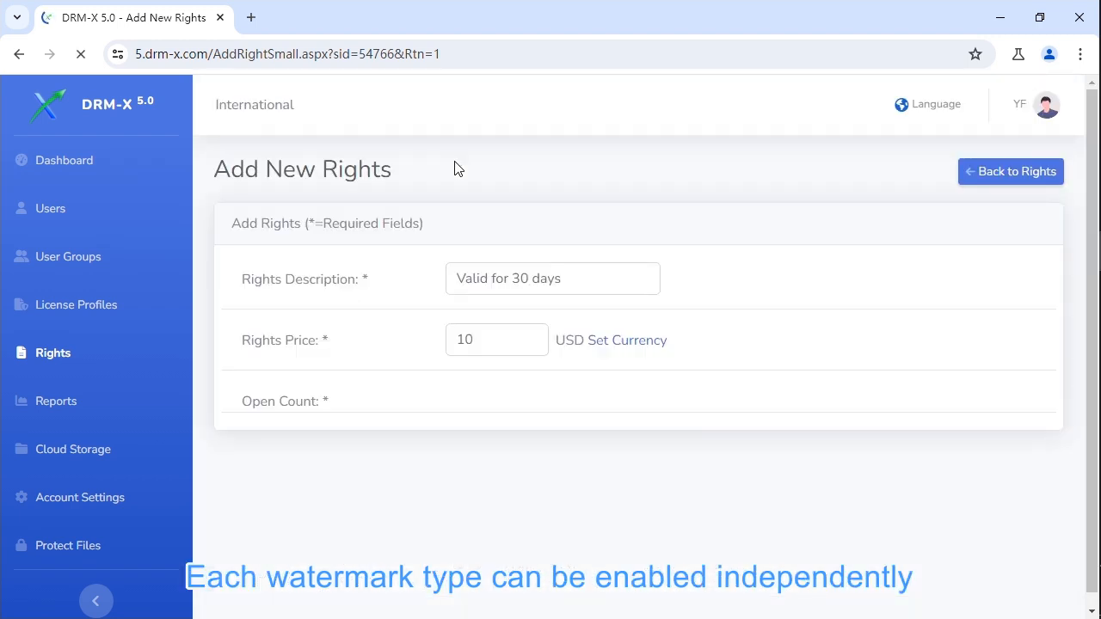
Add the username to the 'Your Brand' watermark text and show it in areas 2, 4 and 5.
scroll(457, 169, down, 16)
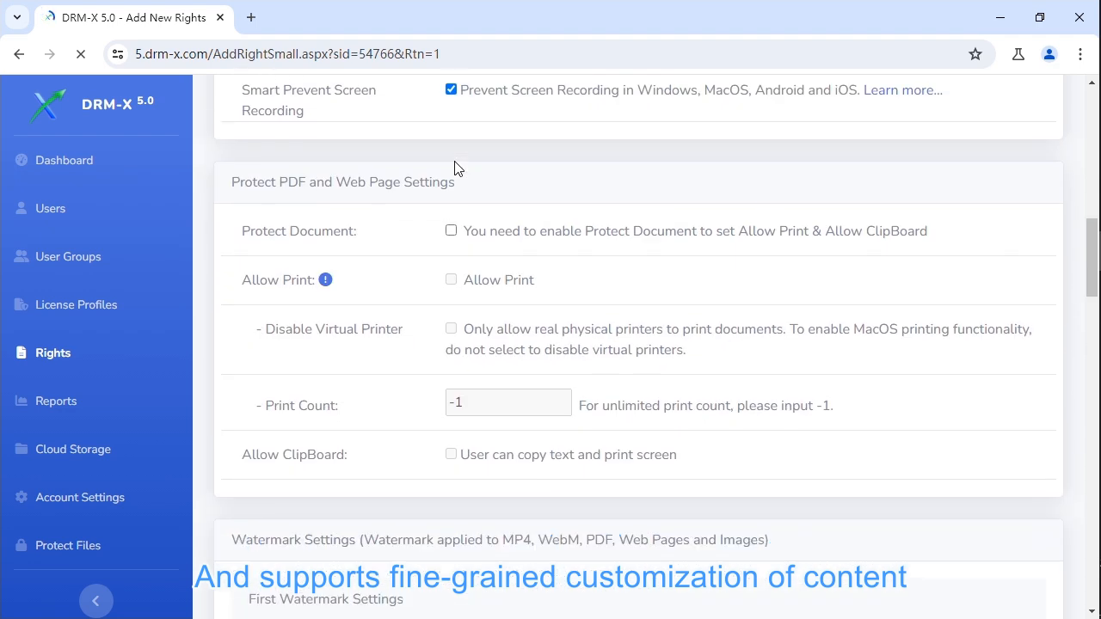
scroll(456, 169, down, 2)
click(650, 217)
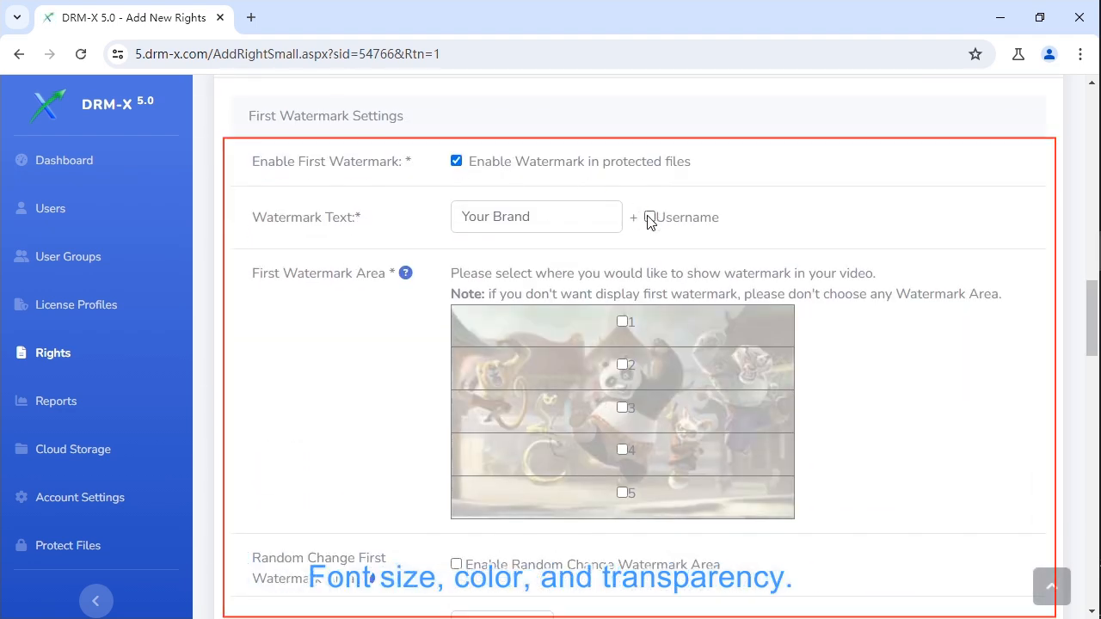
click(623, 365)
click(623, 449)
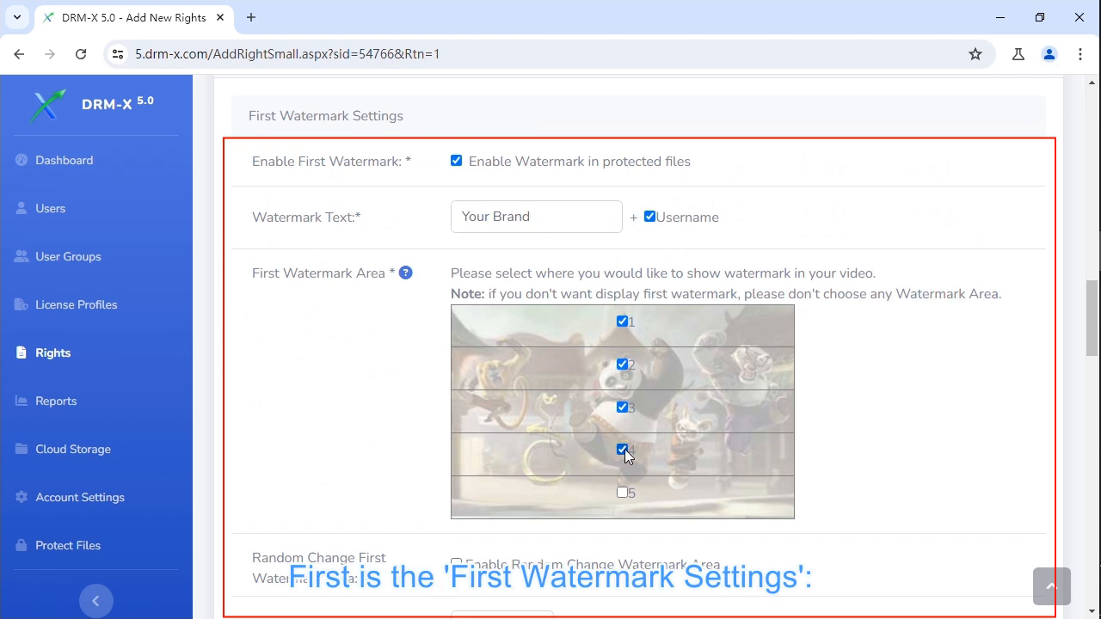
click(623, 493)
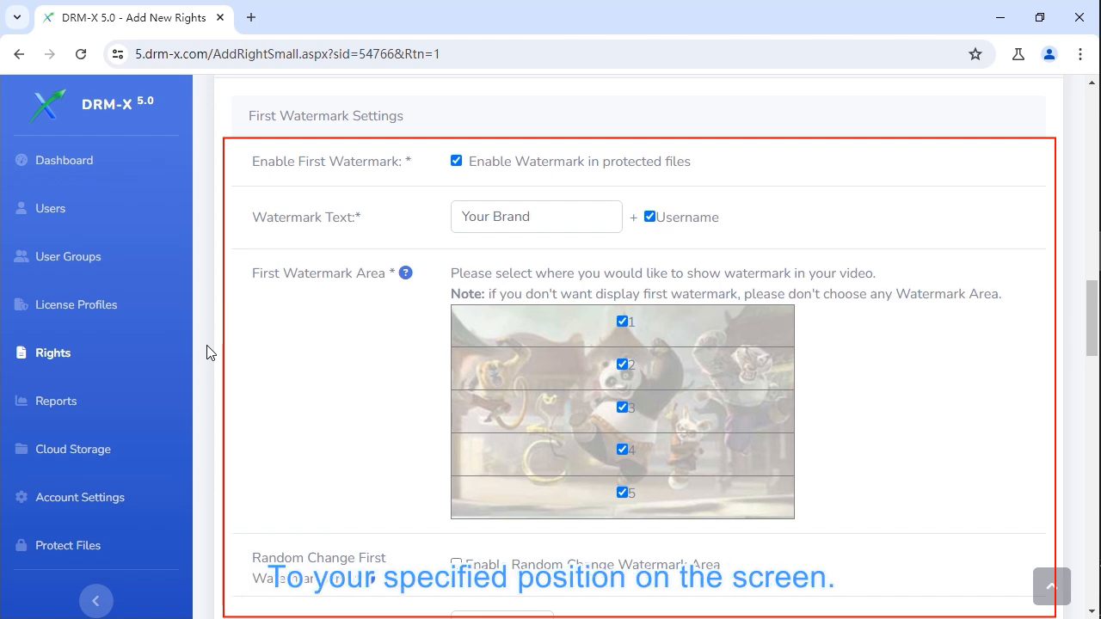
scroll(207, 353, down, 5)
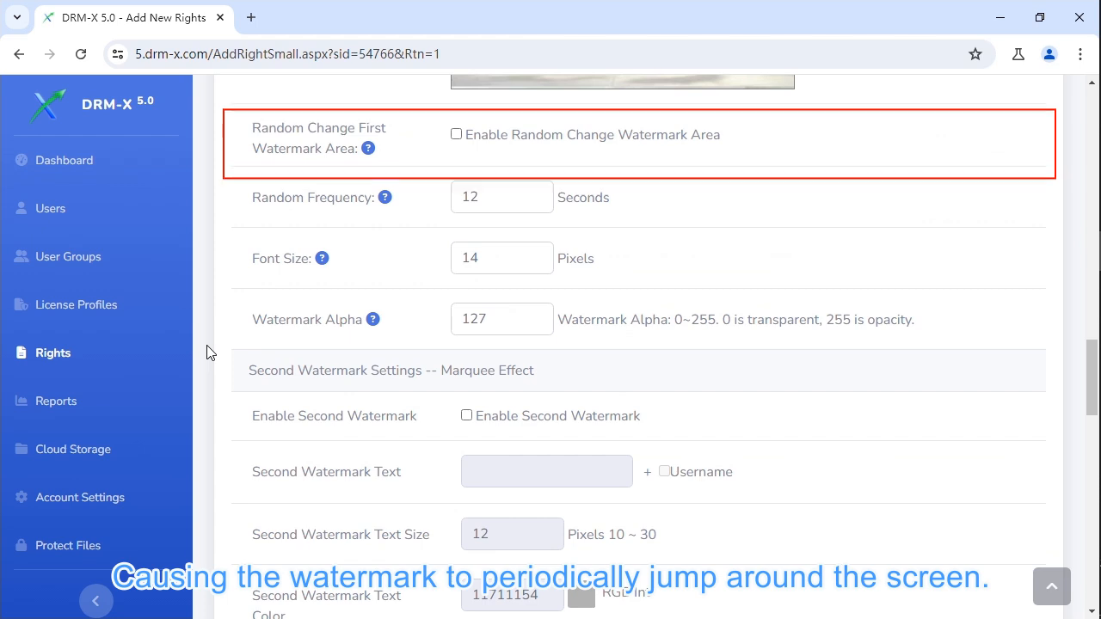
scroll(207, 353, down, 3)
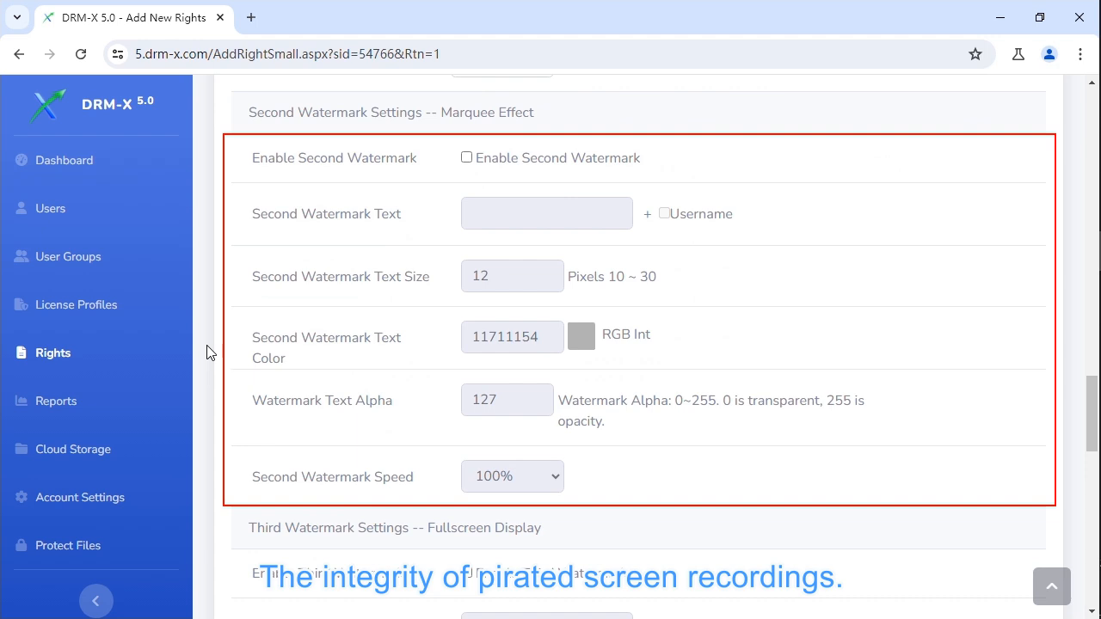
scroll(206, 353, down, 5)
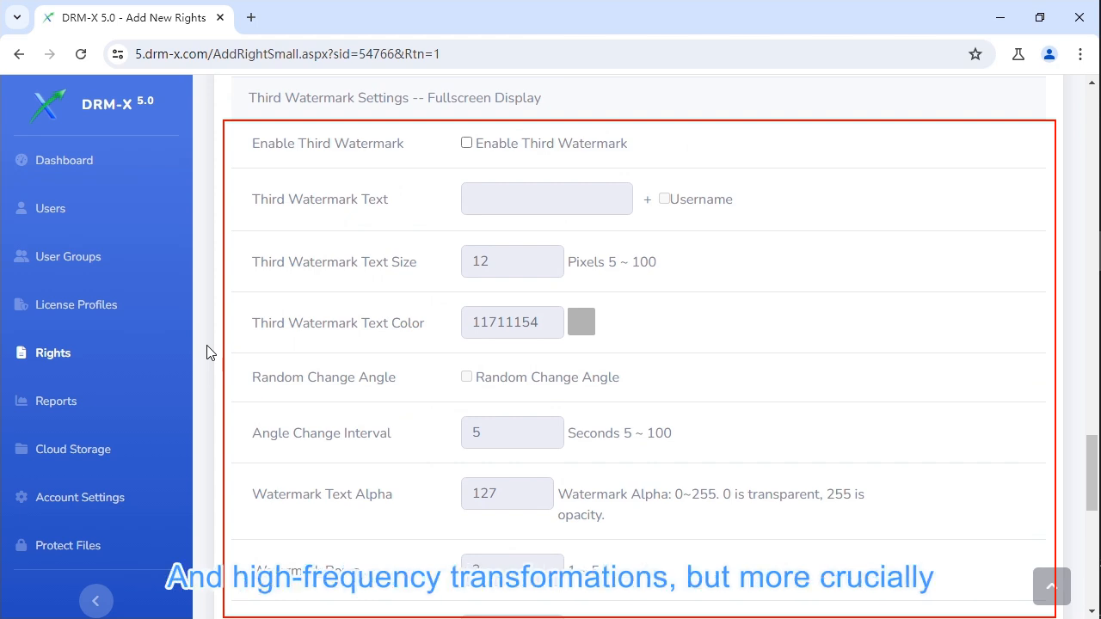
scroll(207, 353, down, 4)
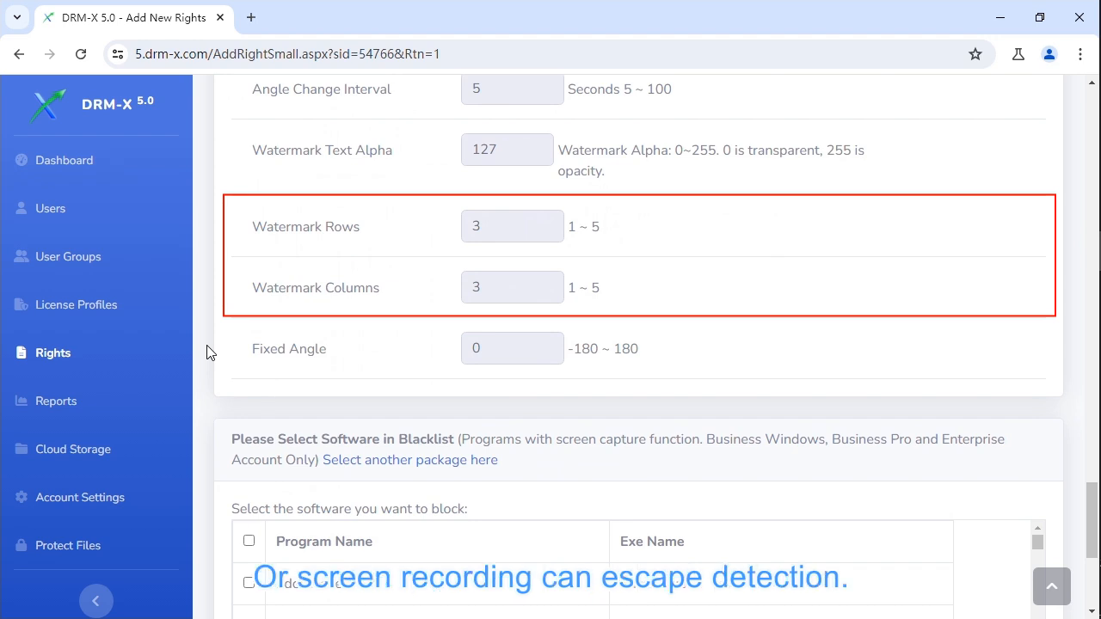
scroll(206, 352, down, 4)
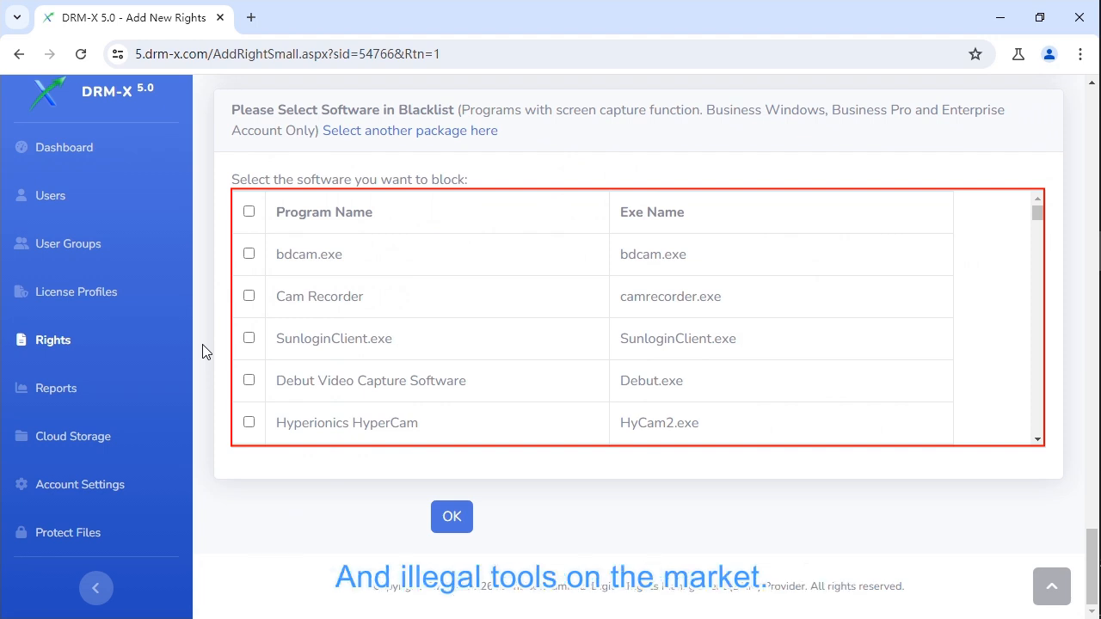
Blacklist every listed screen-capture program and save the 30-day rights.
click(249, 213)
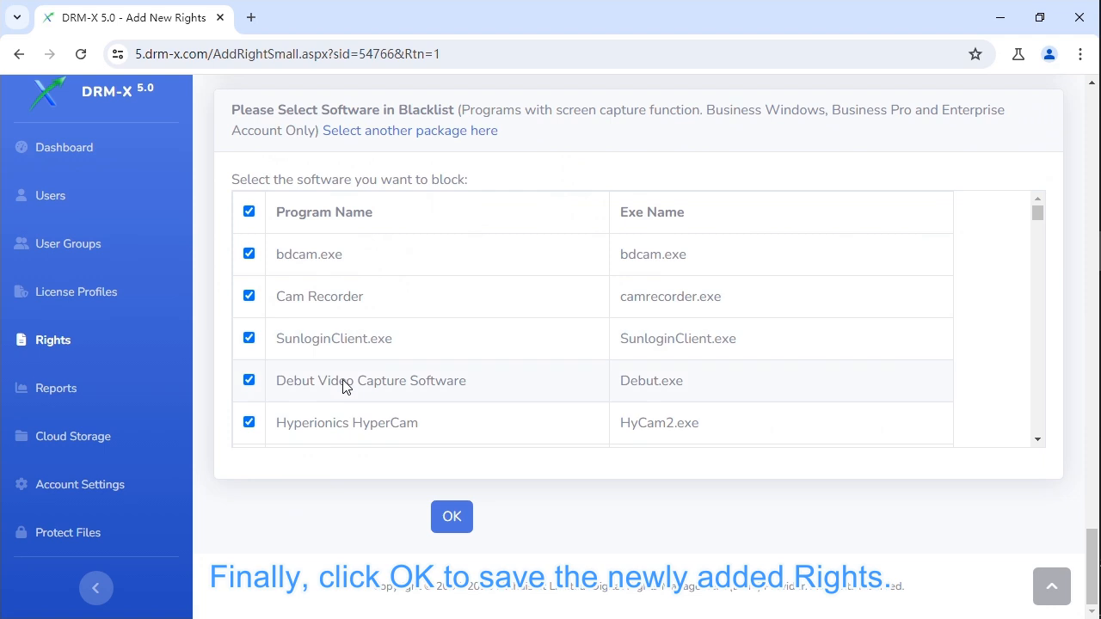
click(449, 520)
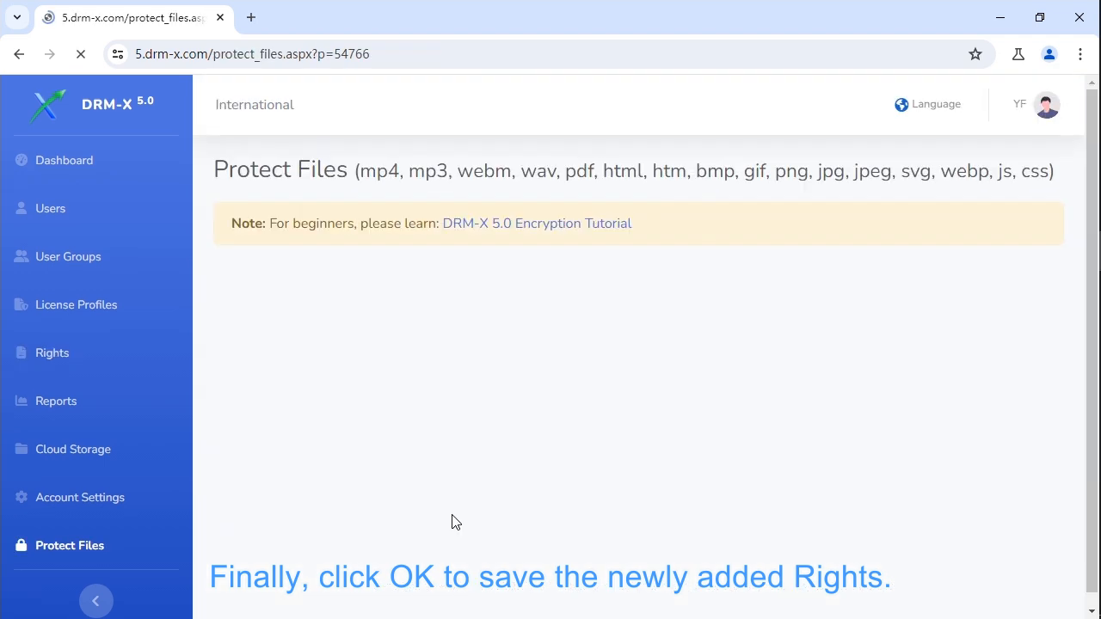
scroll(453, 522, down, 5)
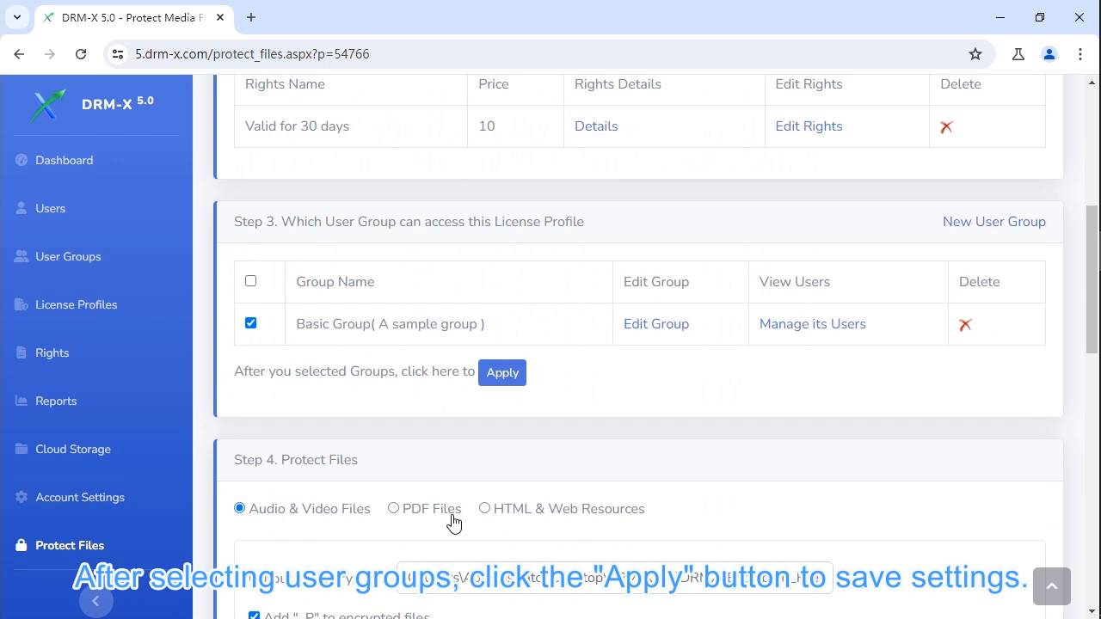
scroll(454, 524, down, 2)
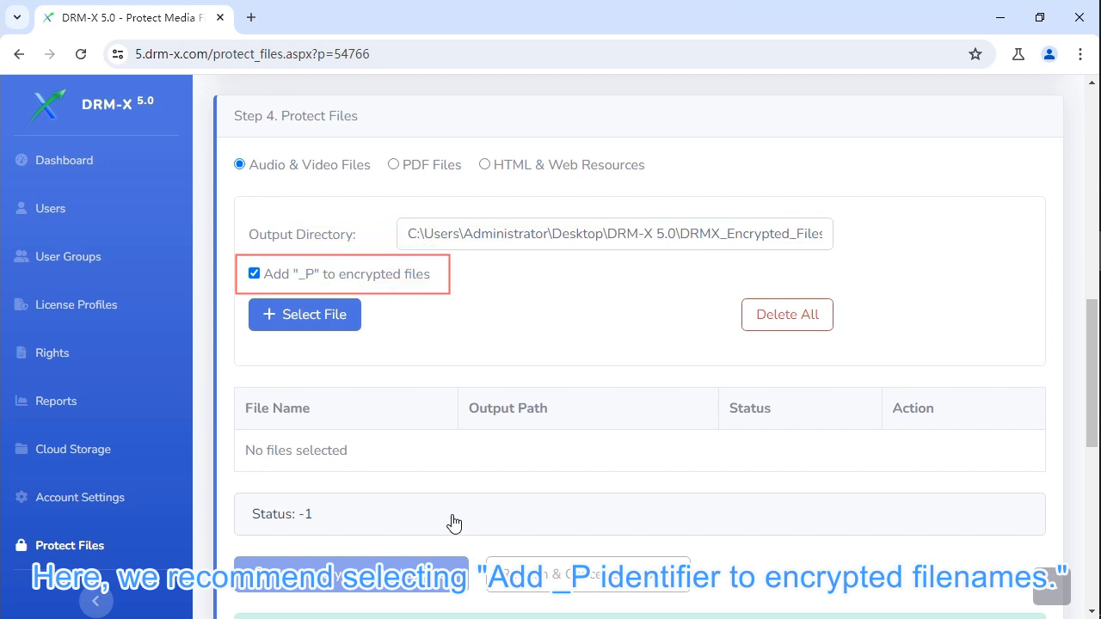
Add Reader.mp4 as the source file and encrypt it into DRMX_Encrypted_Files.
click(337, 321)
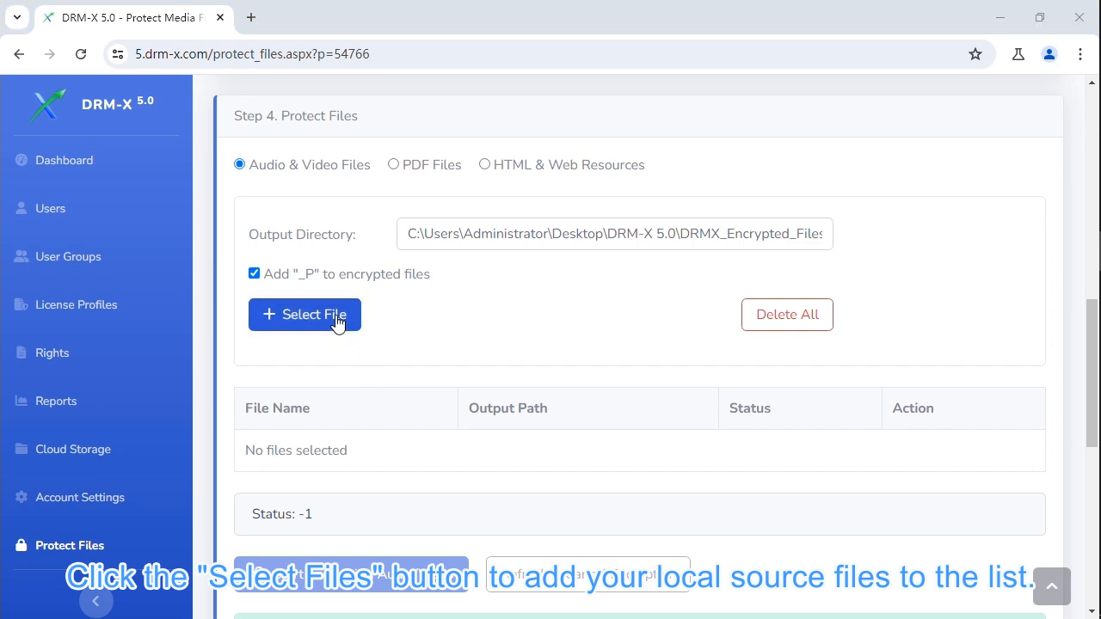
click(210, 147)
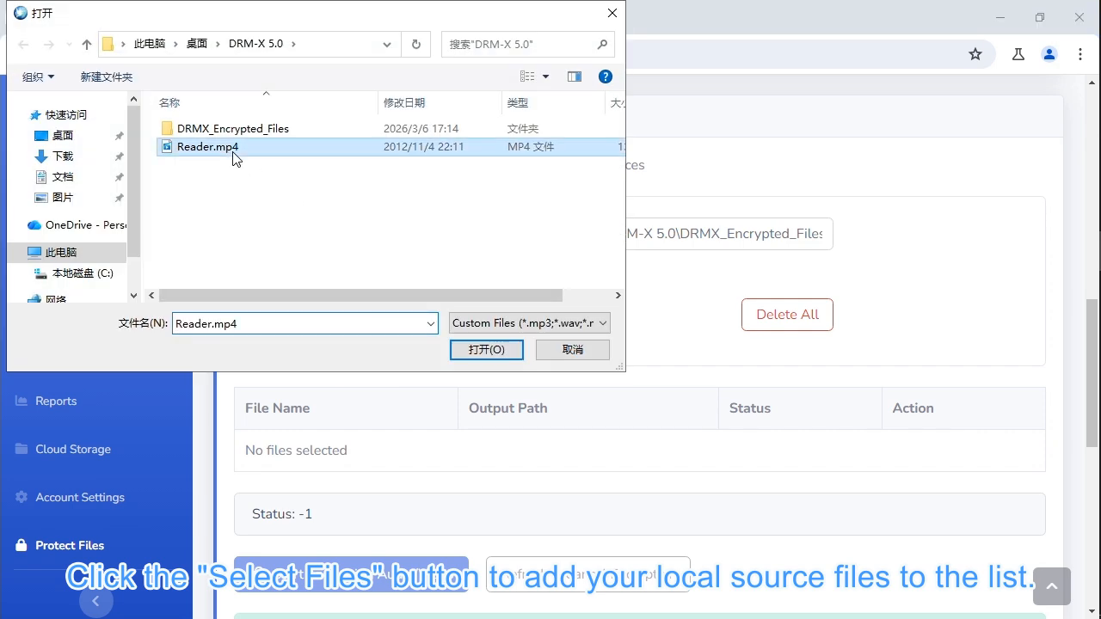
click(479, 350)
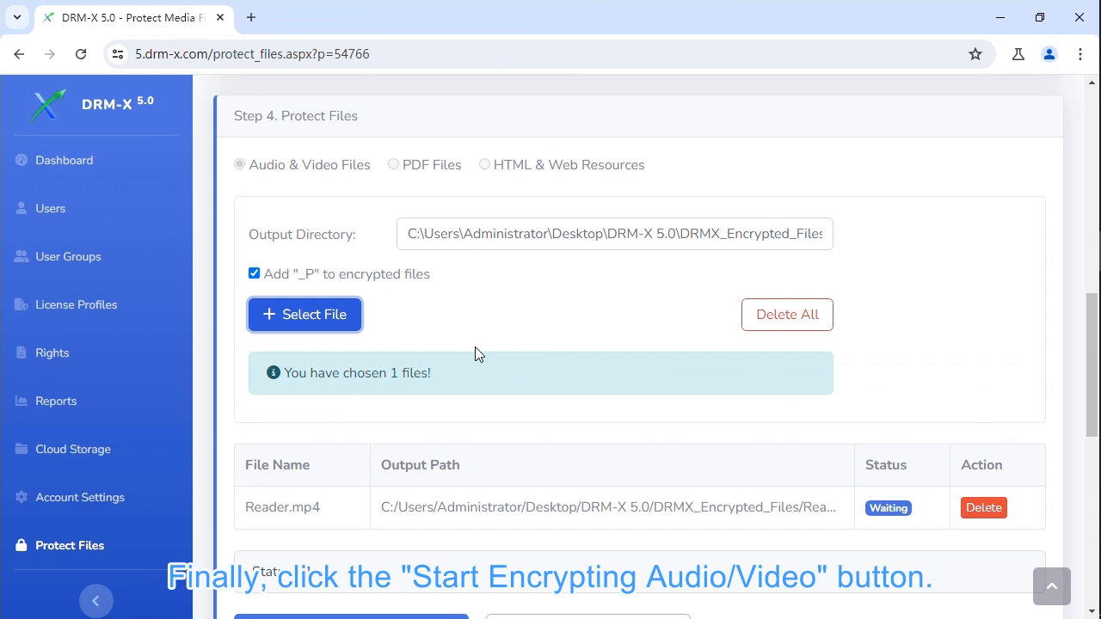
scroll(475, 347, down, 1)
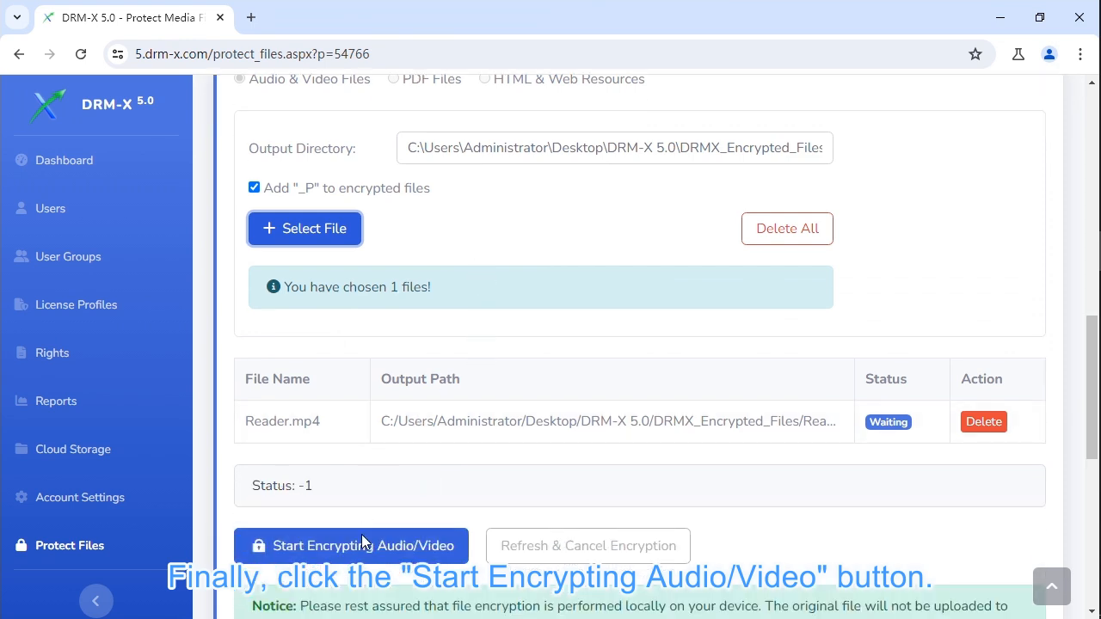
click(362, 546)
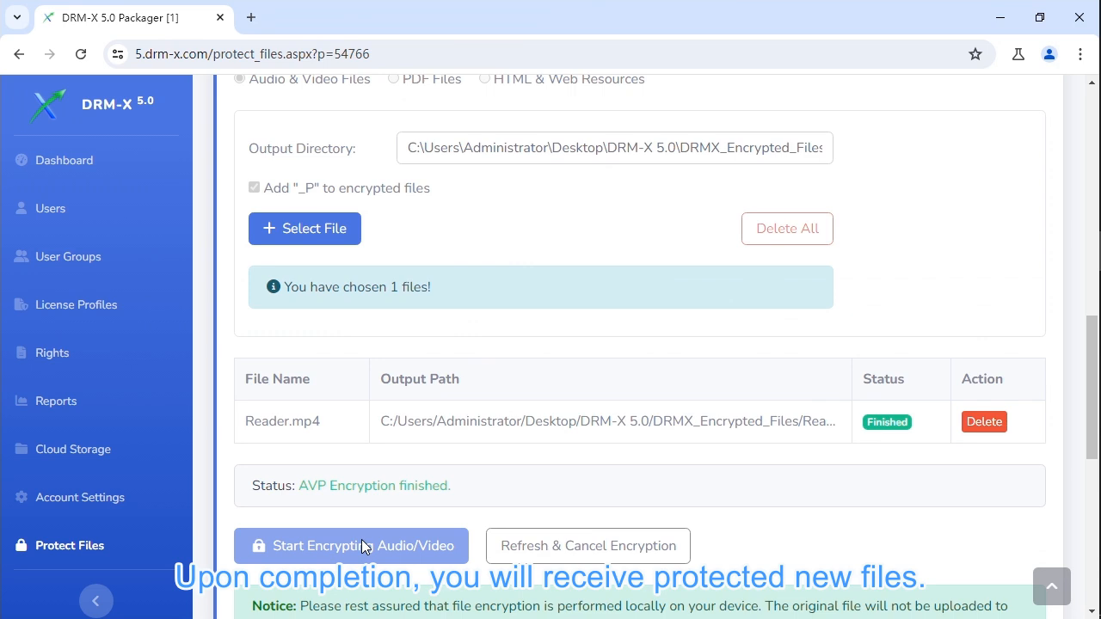
Open Reader_P.mp4 from the DRMX_Encrypted_Files folder in Chrome.
click(1081, 54)
click(1020, 136)
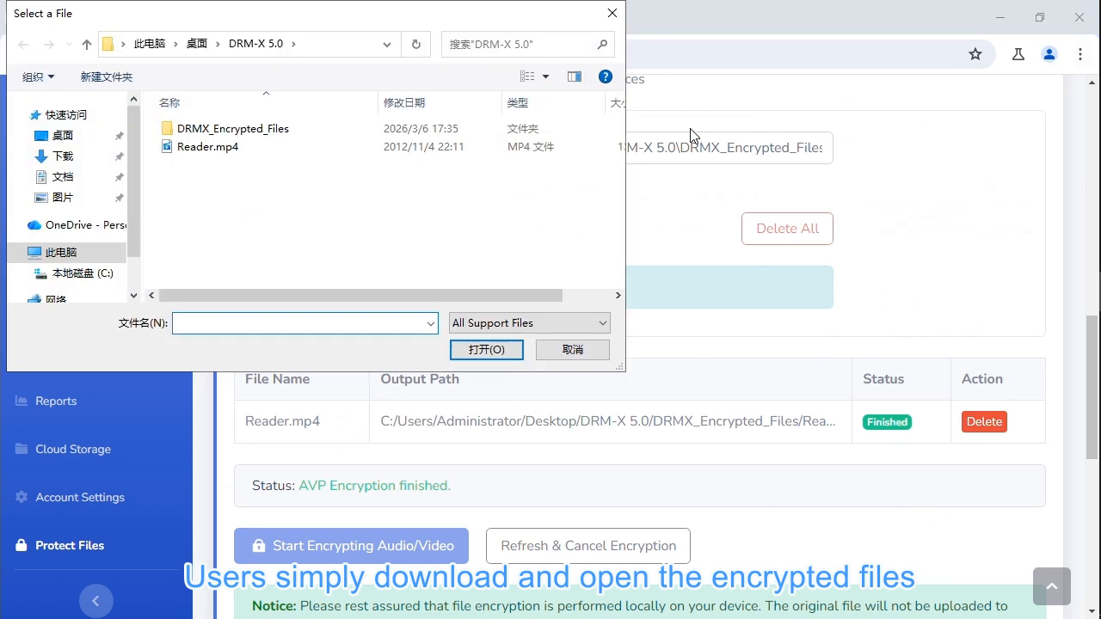
double_click(488, 131)
click(450, 130)
click(474, 351)
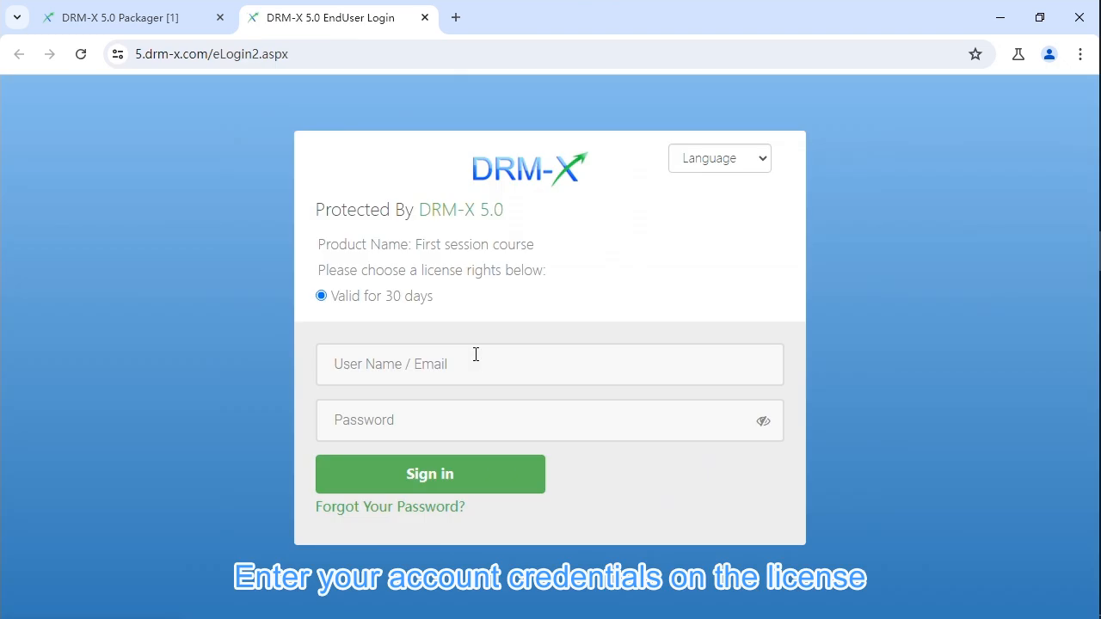
Sign in with the saved user name and account password, then obtain the 30-day license.
click(476, 355)
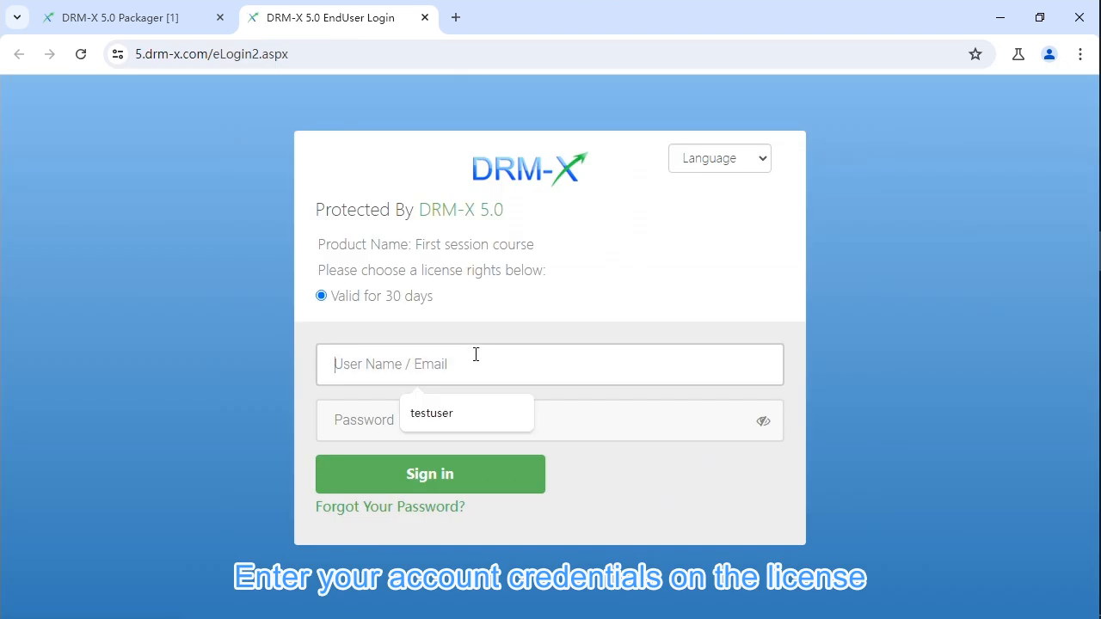
click(433, 414)
click(363, 423)
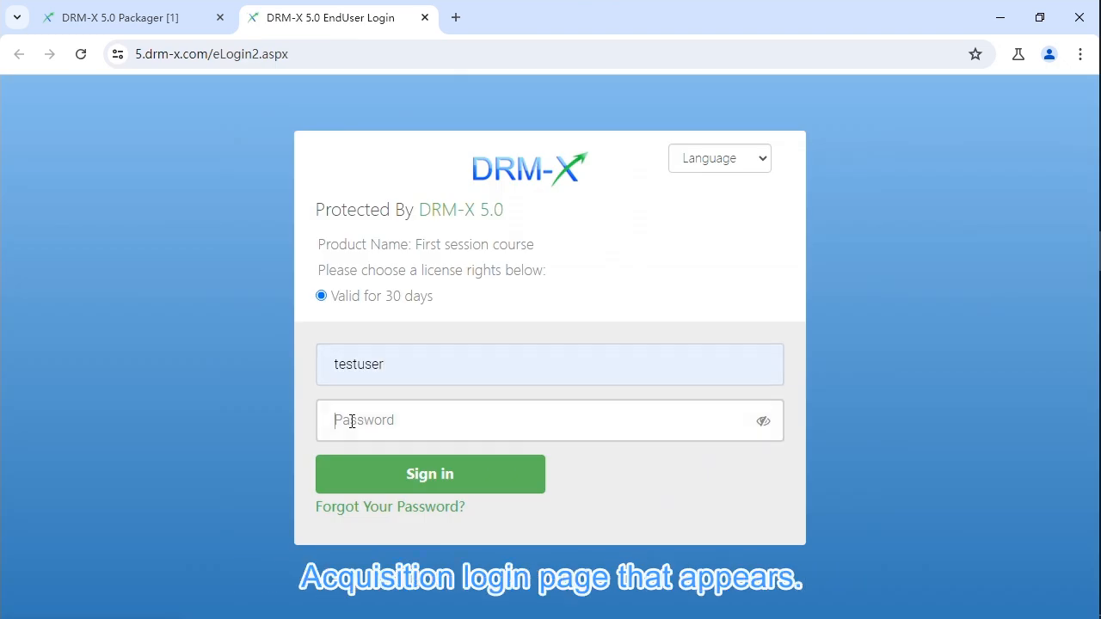
text(•••)
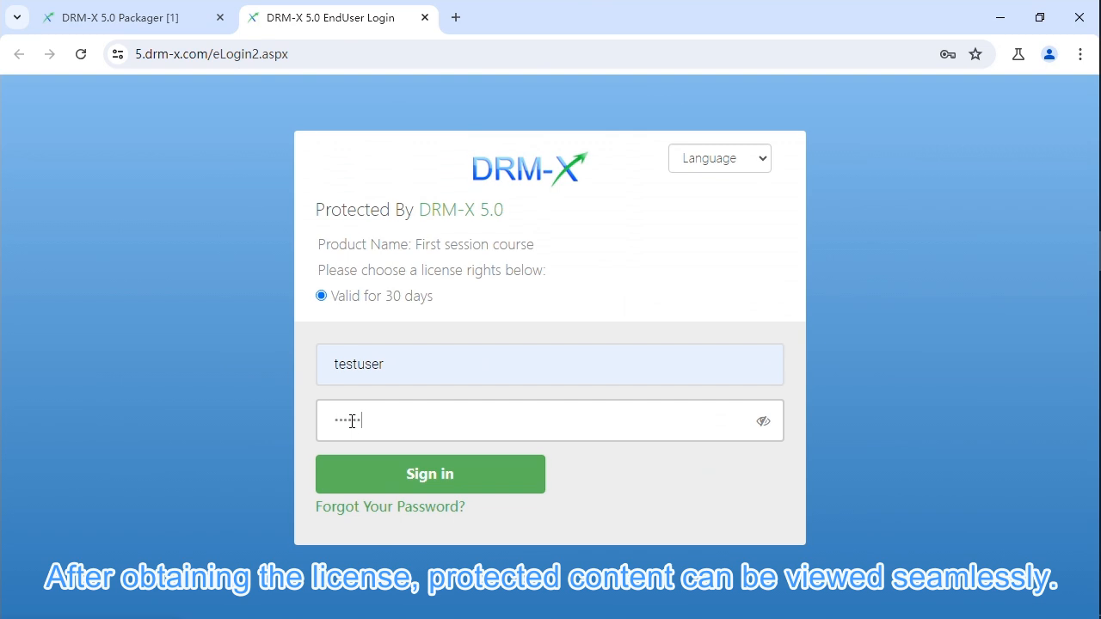
click(362, 474)
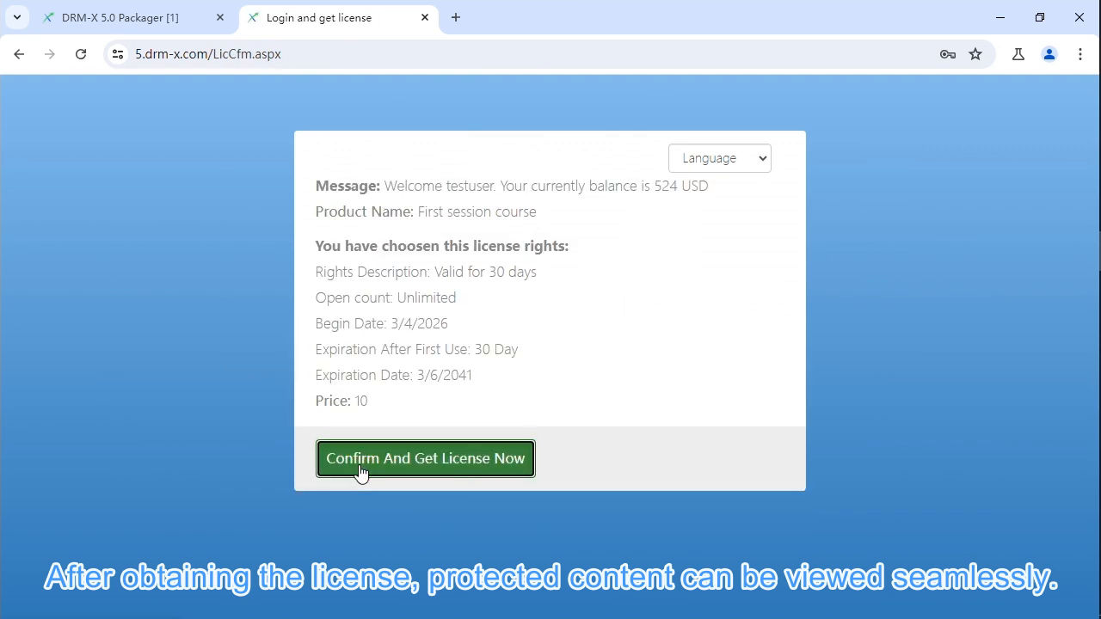
click(362, 471)
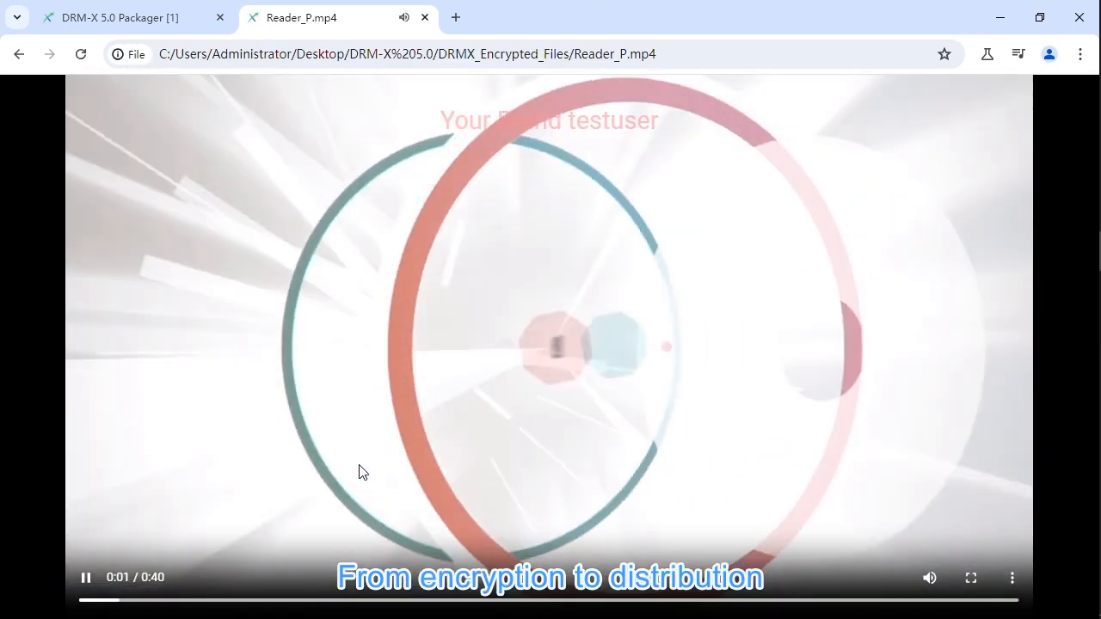